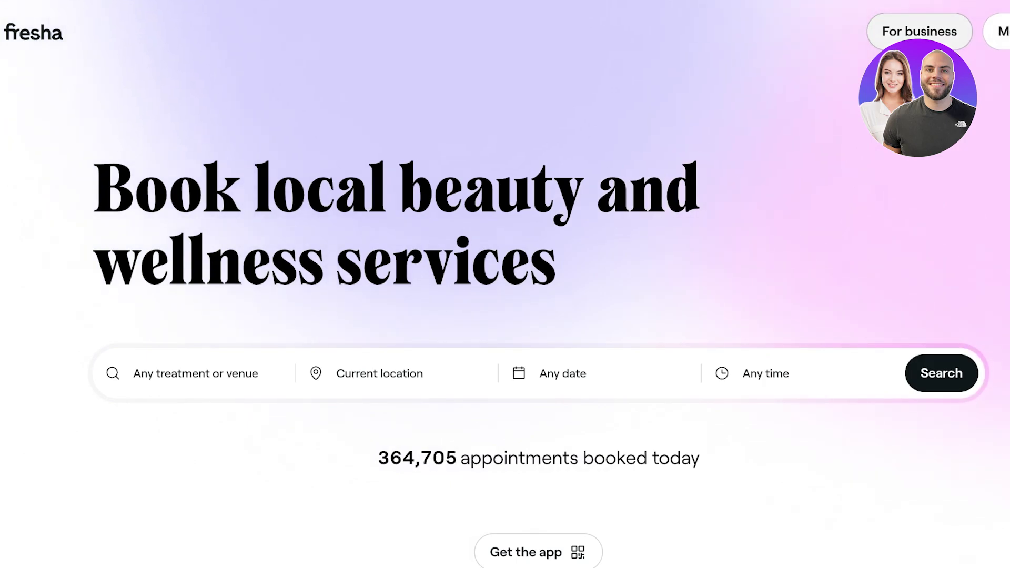
- Submit the business owner's email in Fresha's For business sign-up to reach the account details form
click(919, 31)
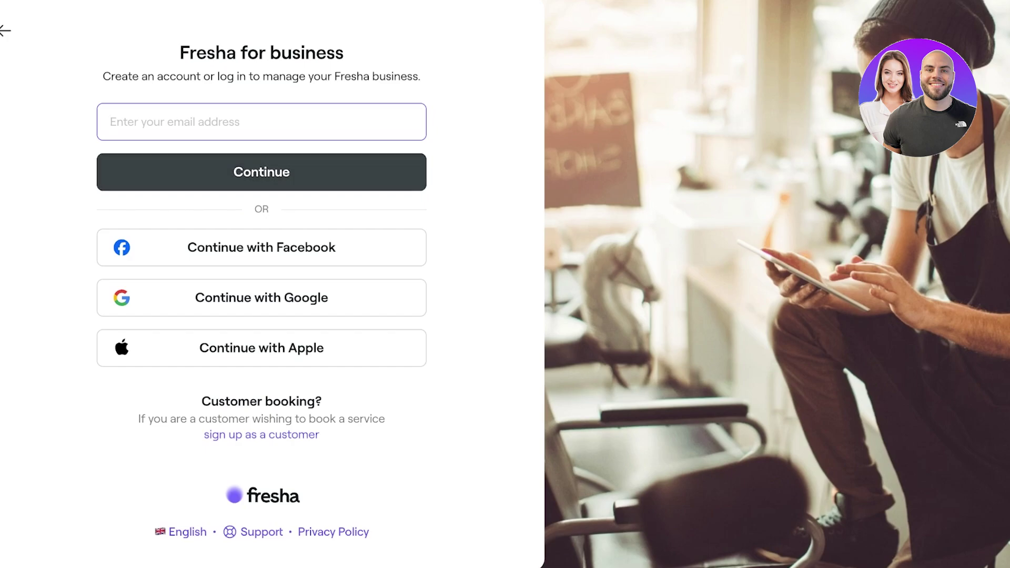
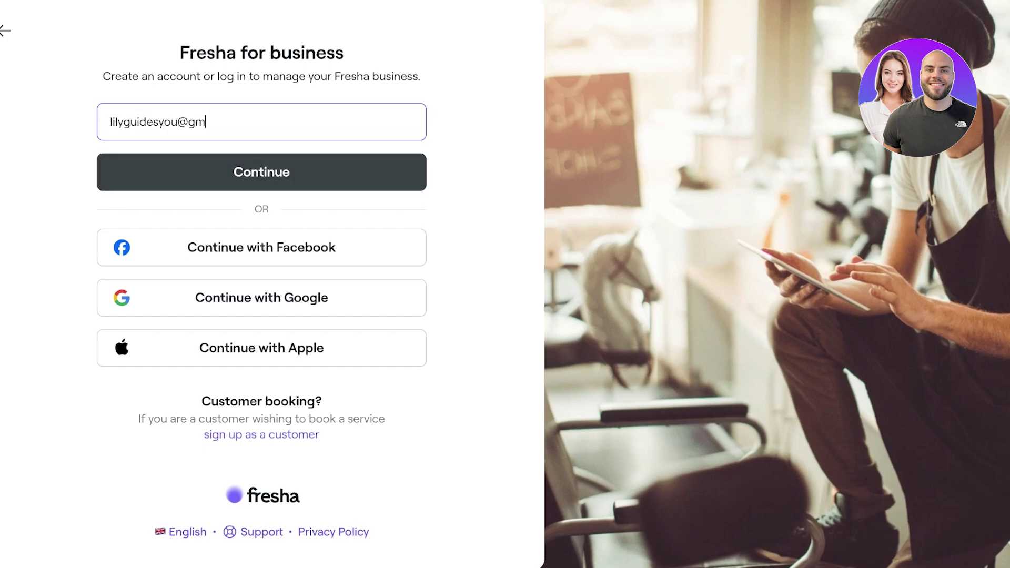
key(Return)
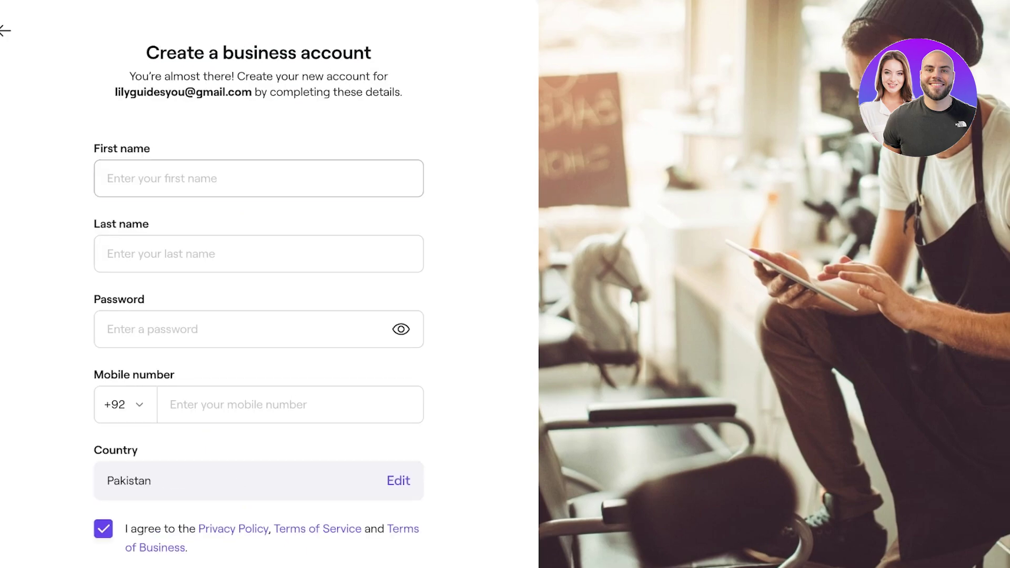
click(107, 178)
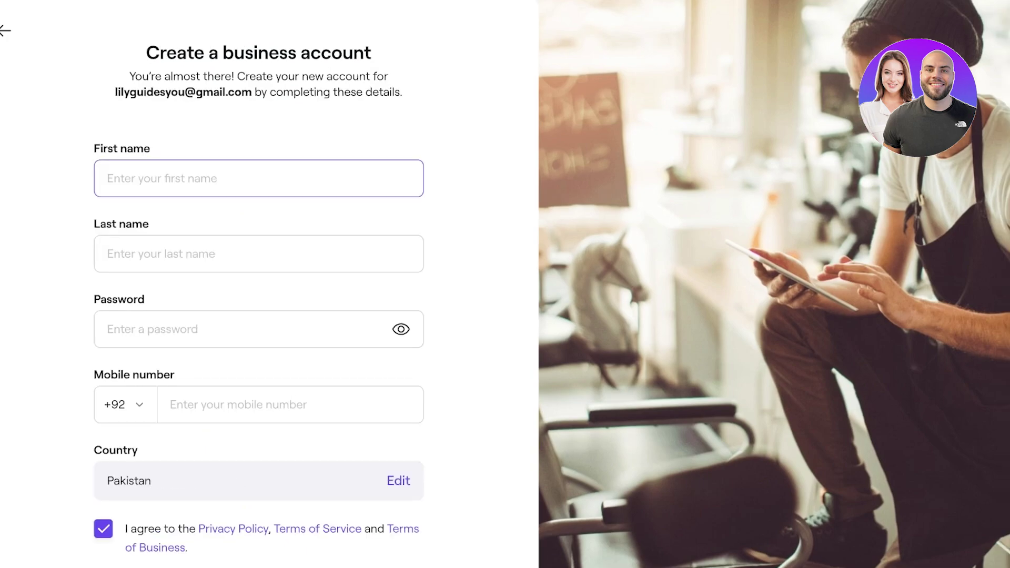
- Fill in the account owner's first name, last name and a password
key(Tab)
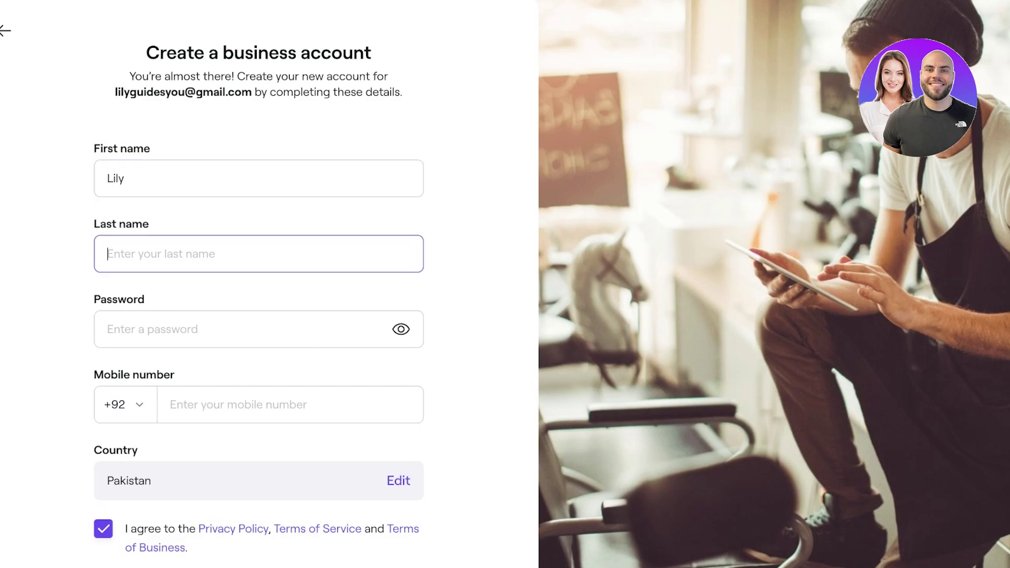
key(Tab)
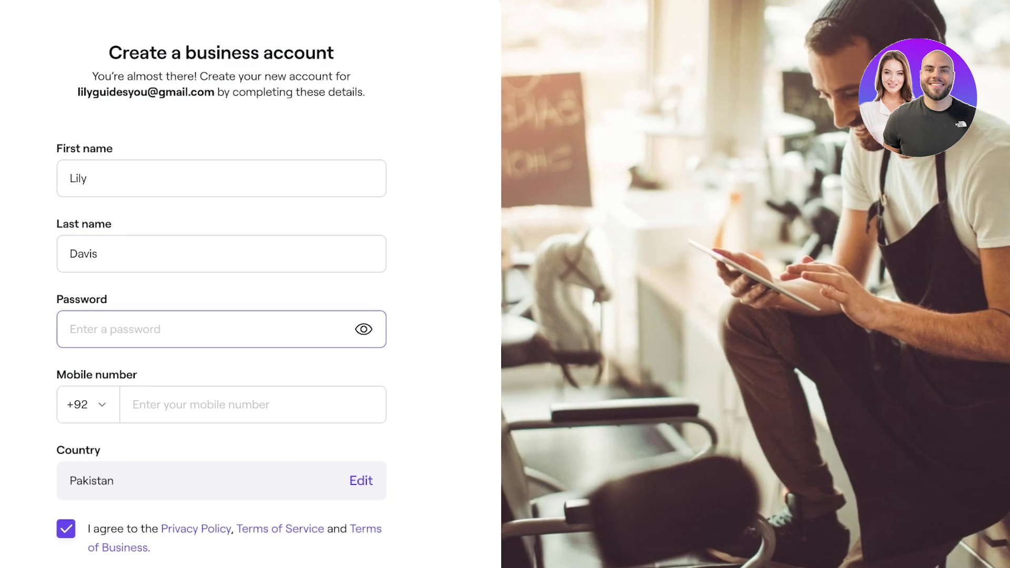
text(•••••••••)
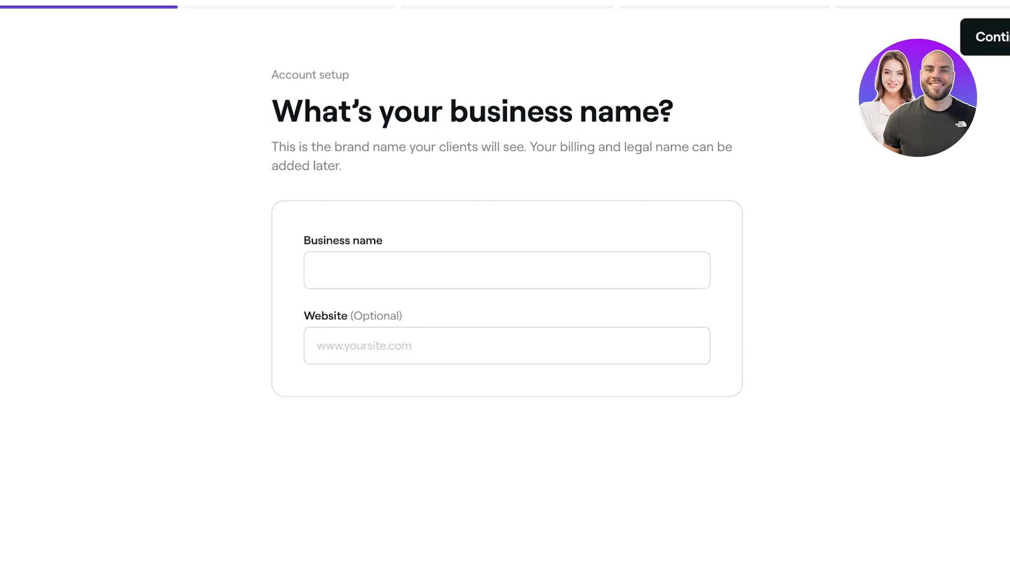
- Enter 'Lilys' as the business name and continue
click(317, 270)
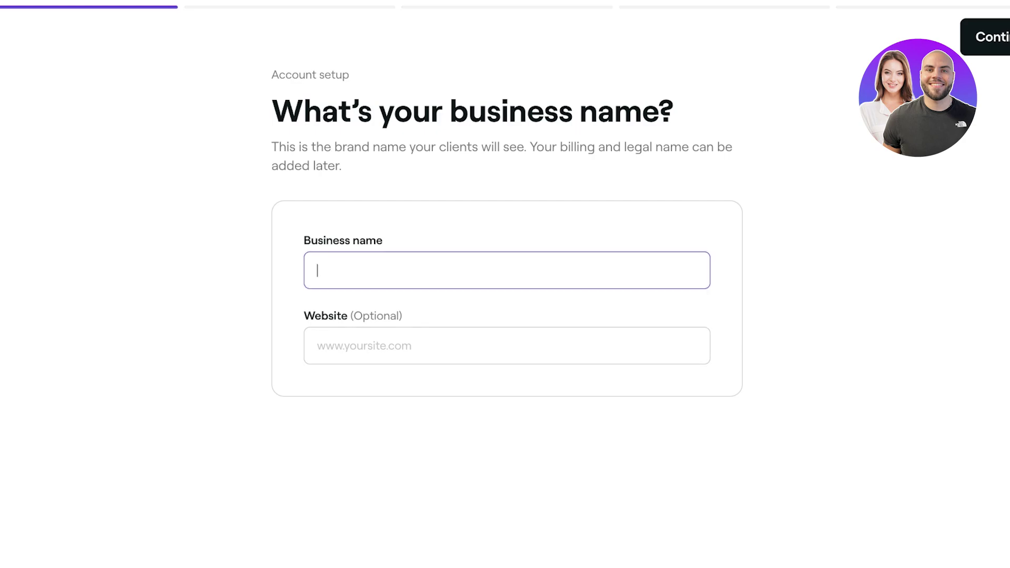
text(Lilys)
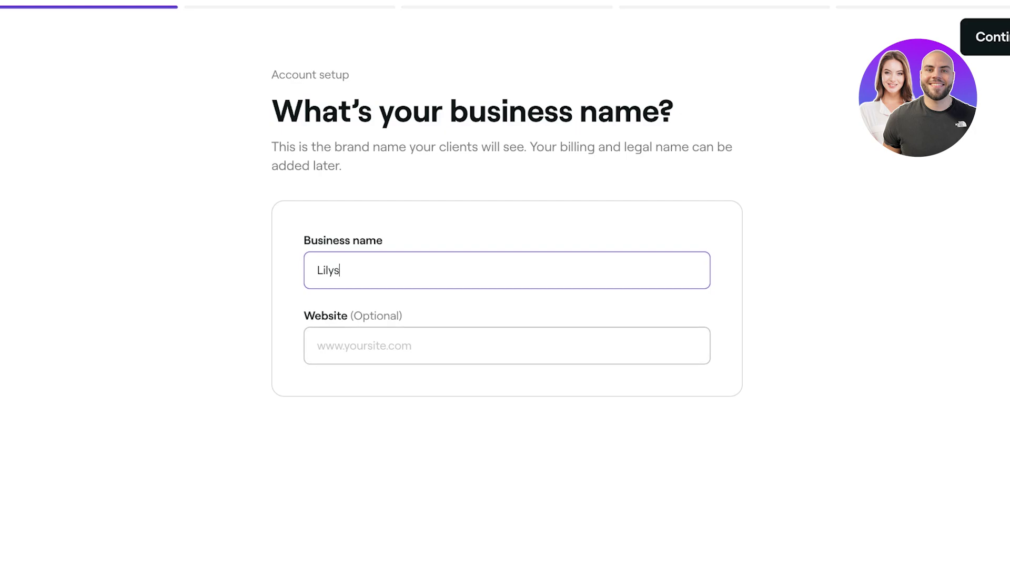
key(Return)
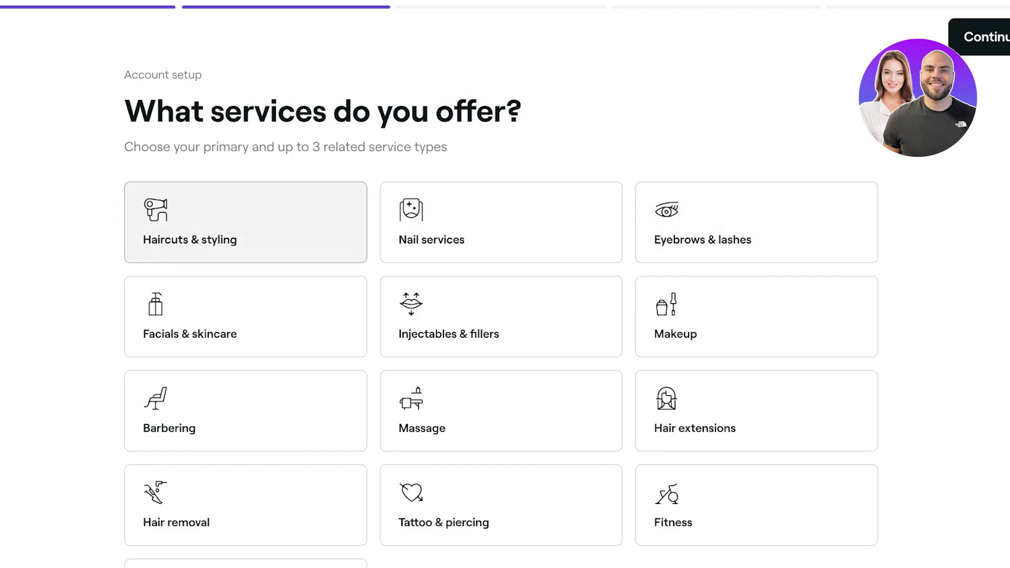
- Try service tiles, including Other, then clear every selected service type
scroll(500, 221, down, 2)
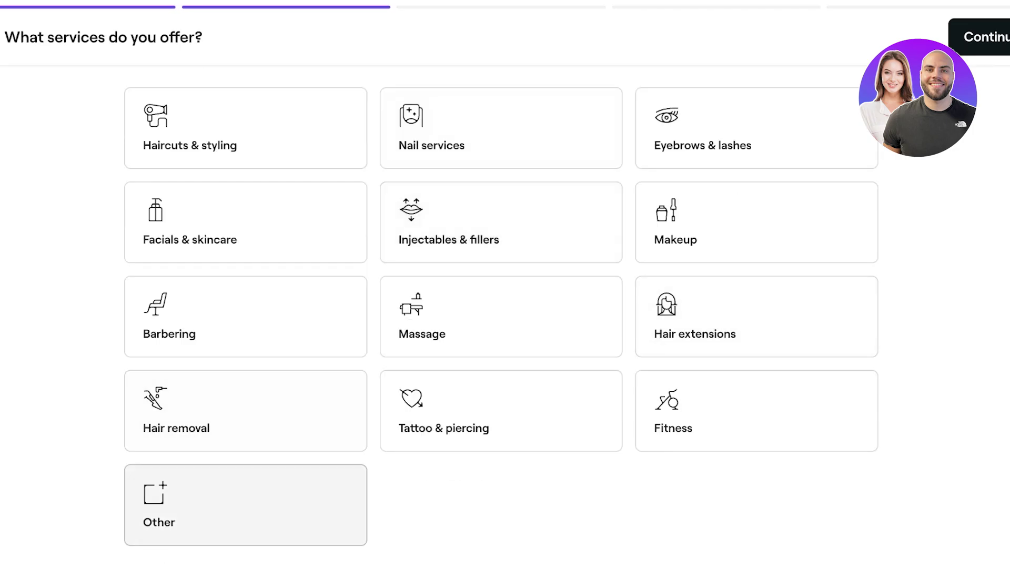
click(245, 128)
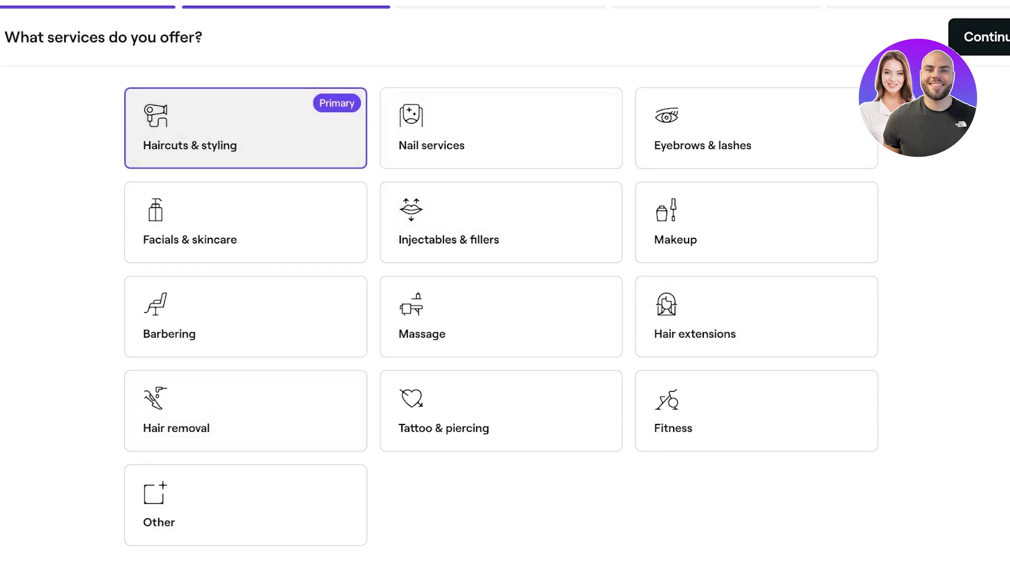
click(501, 128)
click(757, 128)
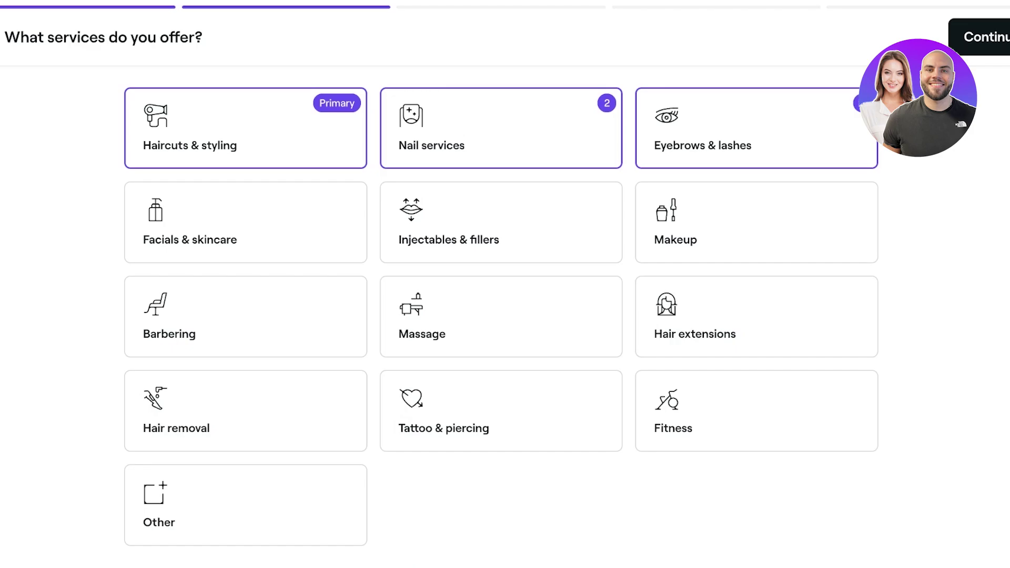
scroll(501, 248, up, 1)
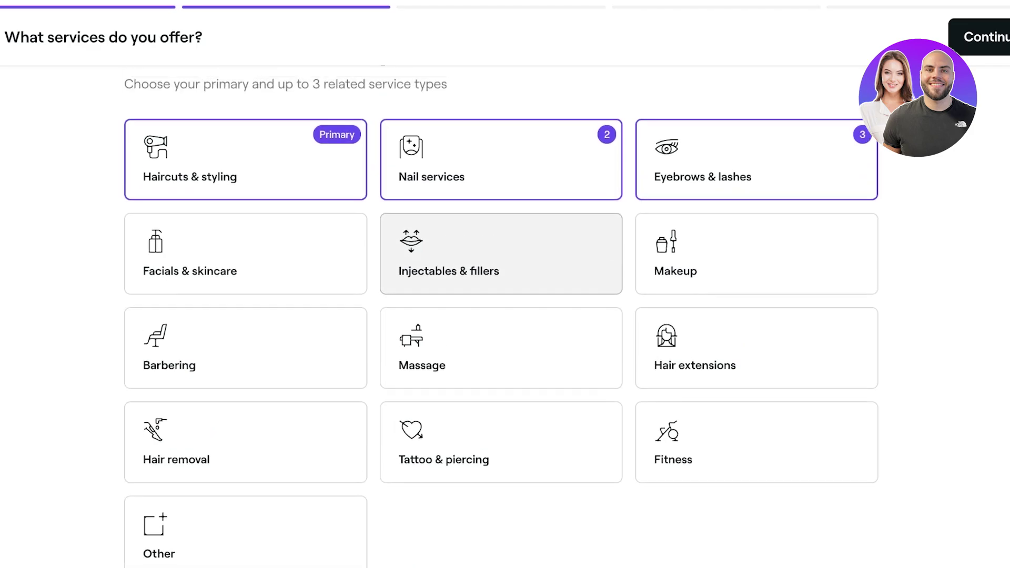
scroll(245, 410, down, 1)
click(245, 505)
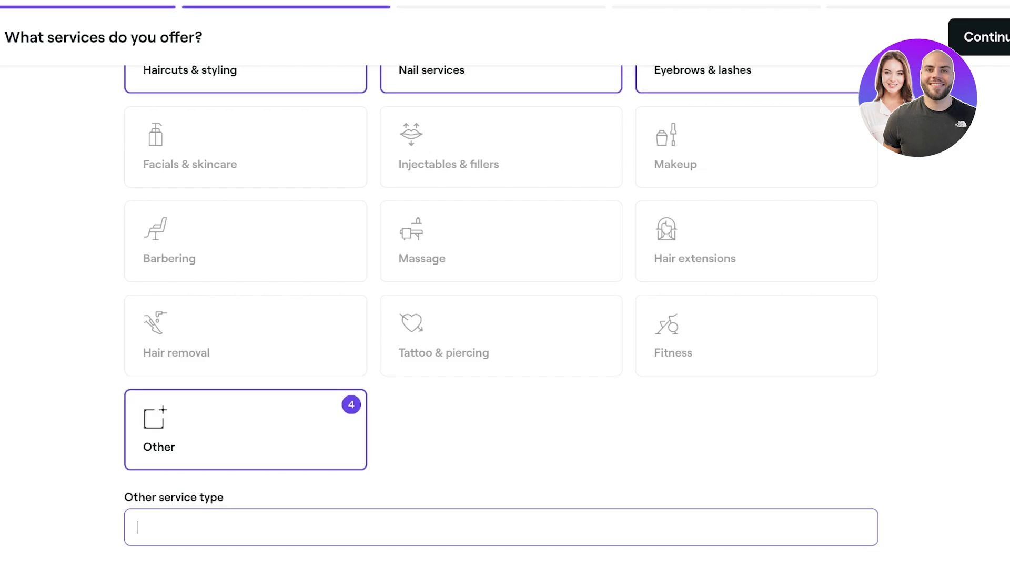
scroll(245, 429, up, 3)
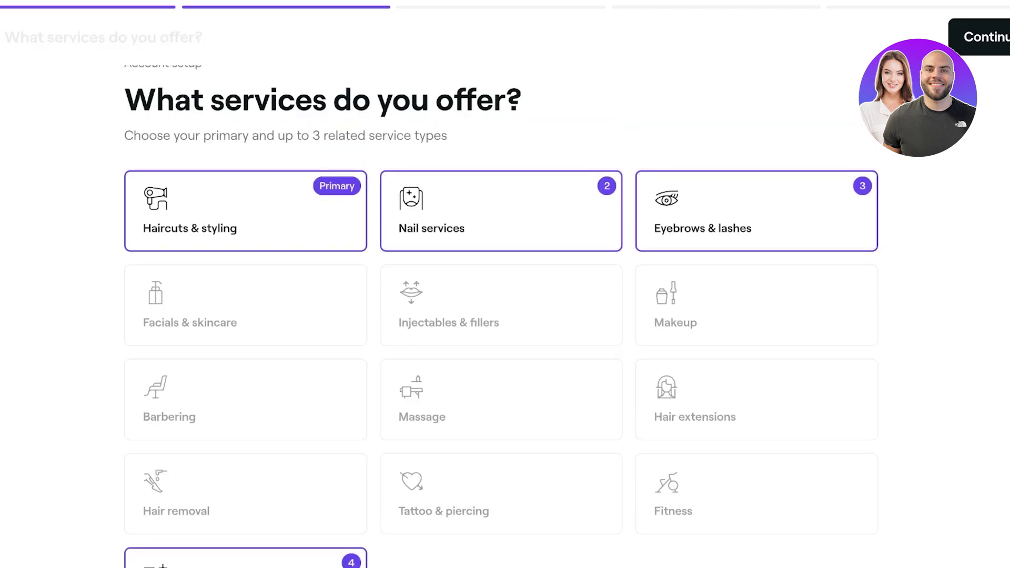
scroll(245, 429, down, 3)
click(245, 429)
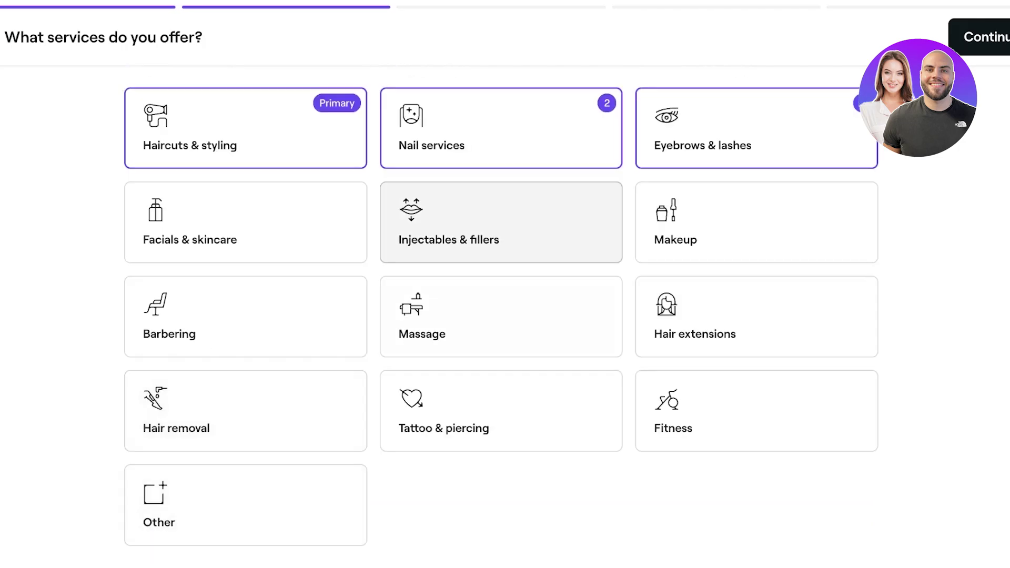
click(501, 128)
click(757, 128)
click(245, 128)
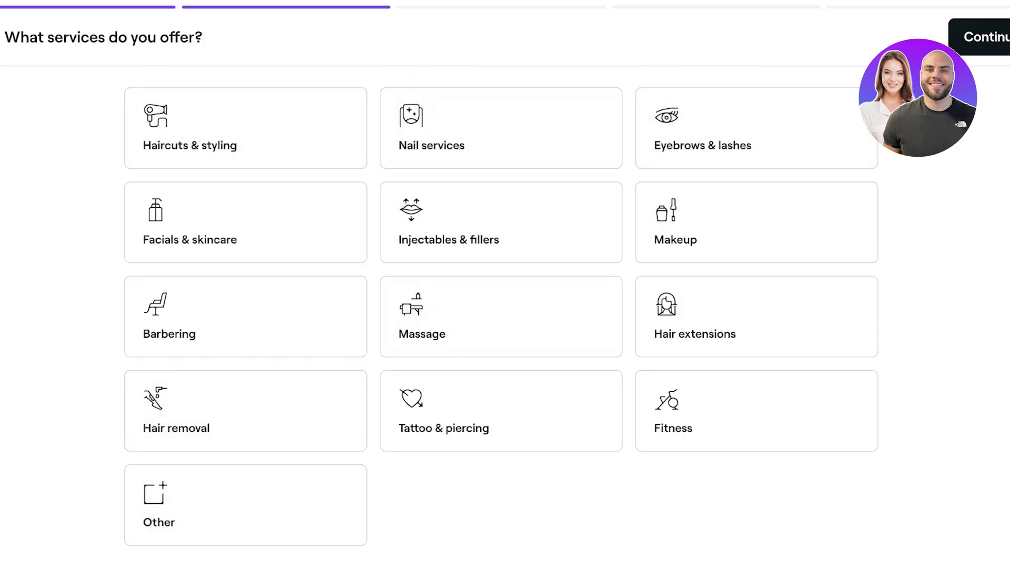
- Choose Haircuts & styling as primary, plus Nail services and Eyebrows & lashes, and continue
click(501, 127)
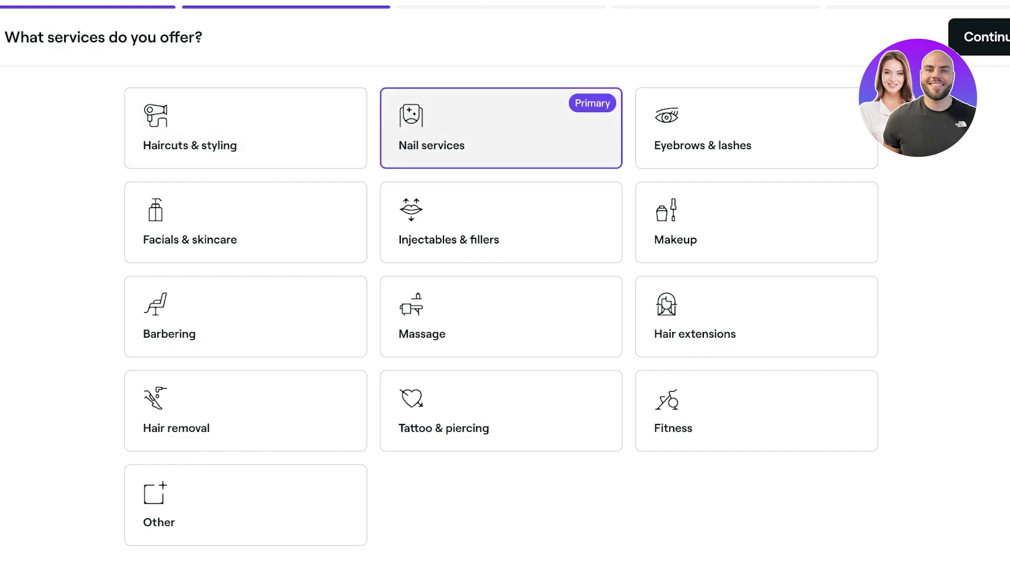
click(501, 128)
click(245, 128)
click(501, 128)
click(756, 128)
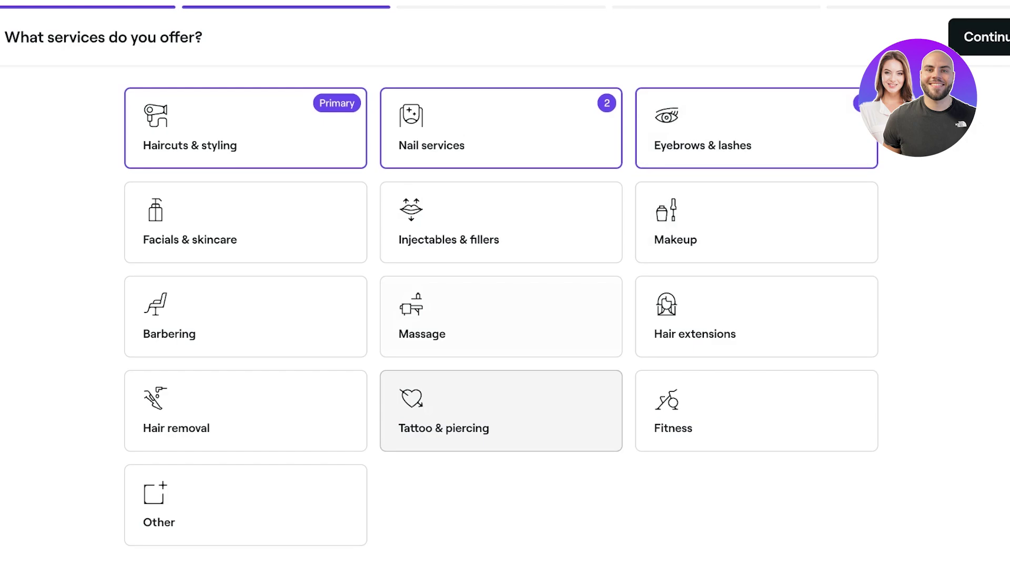
click(978, 37)
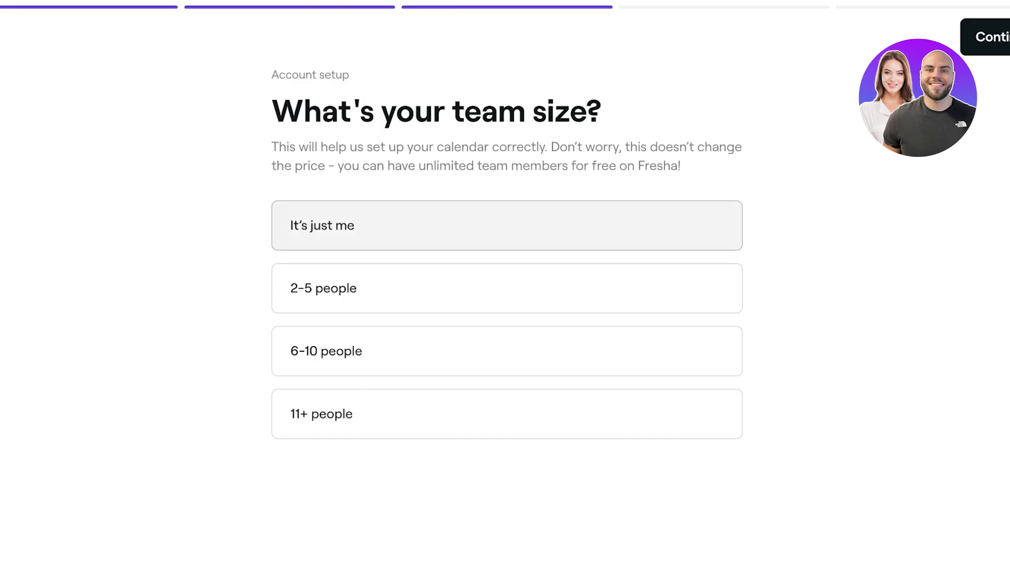
- Choose 2-5 people as the team size and continue
click(506, 288)
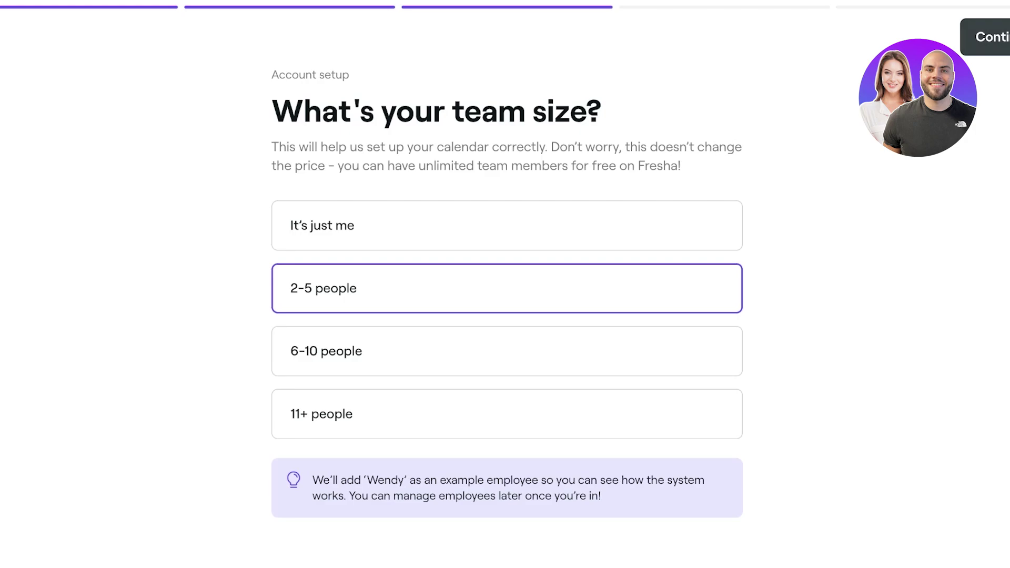
click(989, 37)
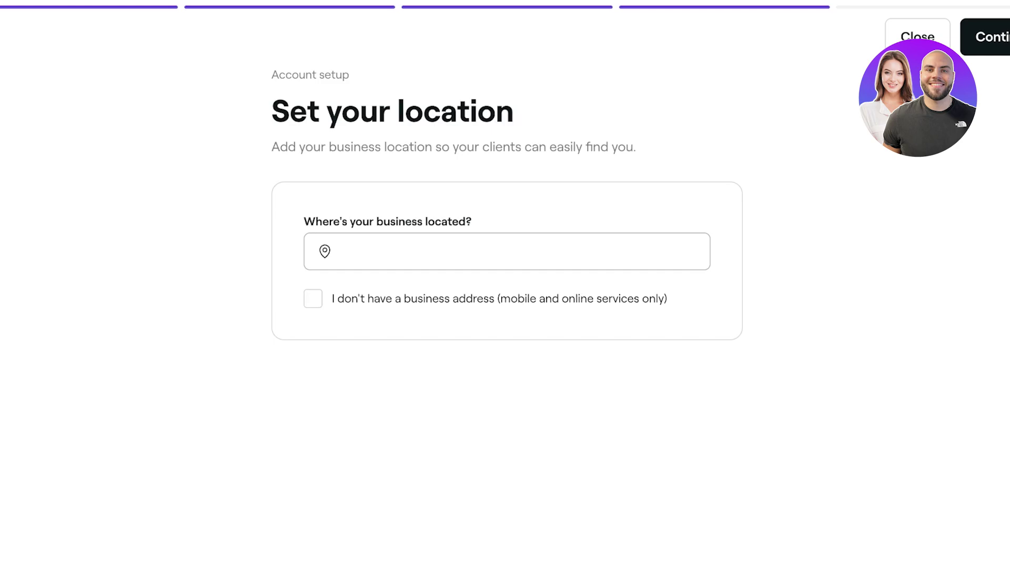
- Type 'F-6' as the location, then toggle the no-address option
click(346, 252)
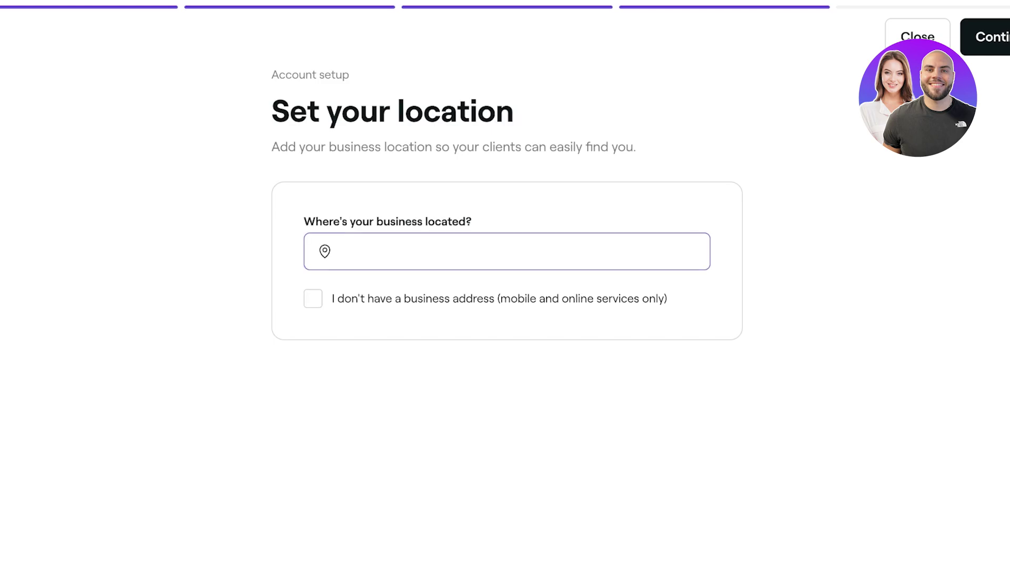
text(F-6)
key(Tab)
key(space)
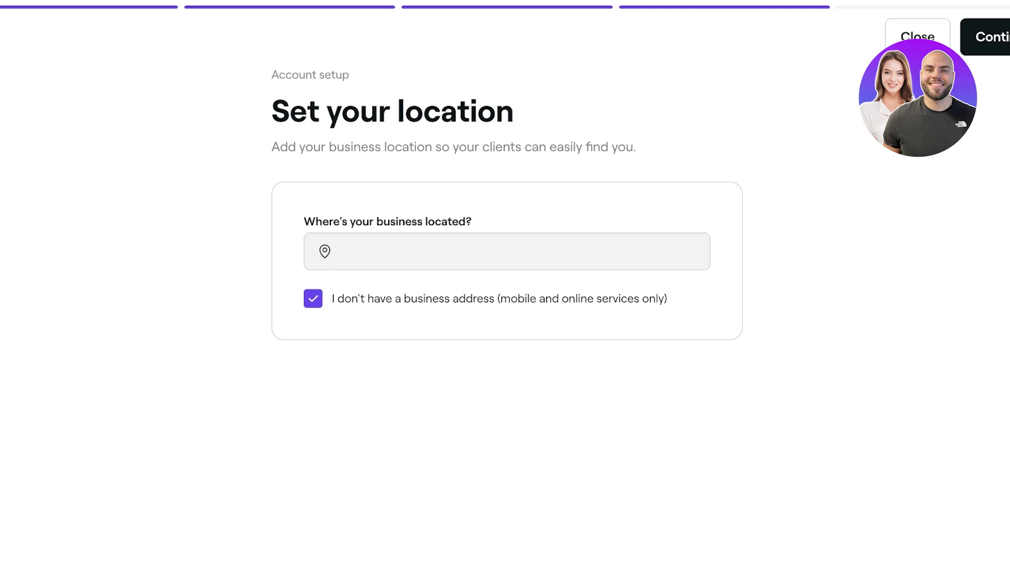
- Search 'Mar', accept the suggested Islamabad address, and continue
click(347, 252)
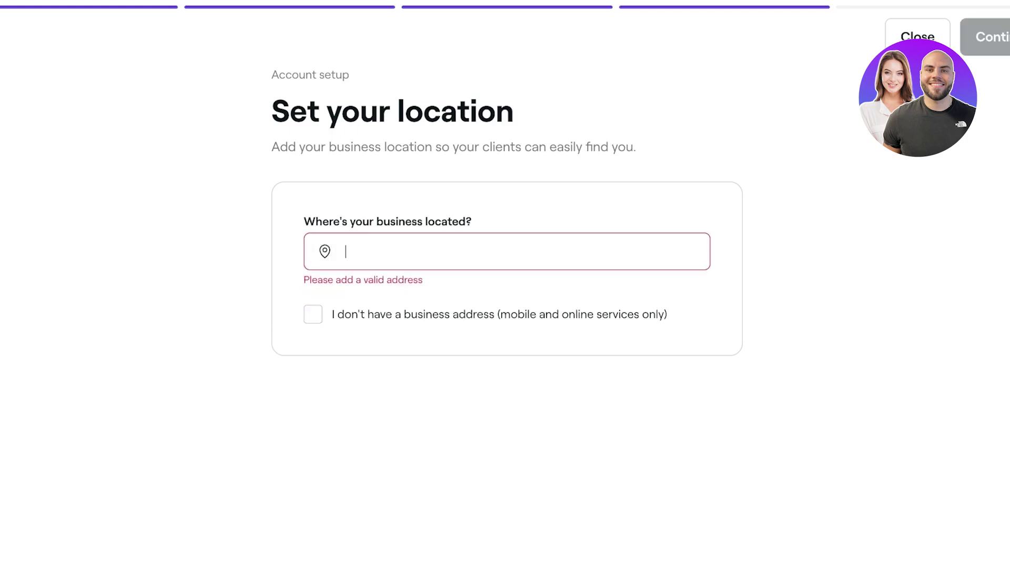
text(f-6 mehul)
key(ctrl+a)
key(BackSpace)
text(Mar)
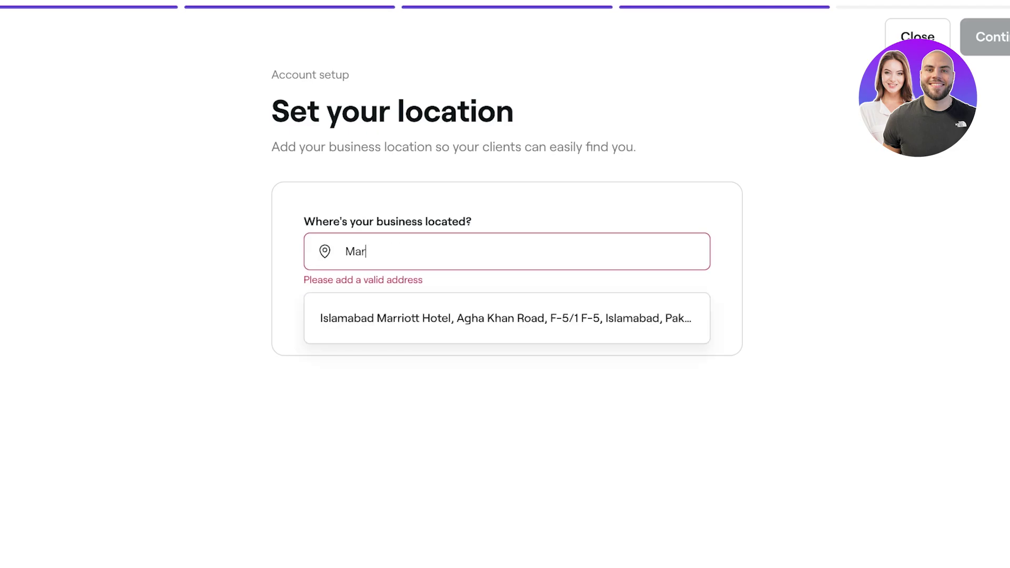
key(Down)
key(Return)
scroll(501, 316, down, 4)
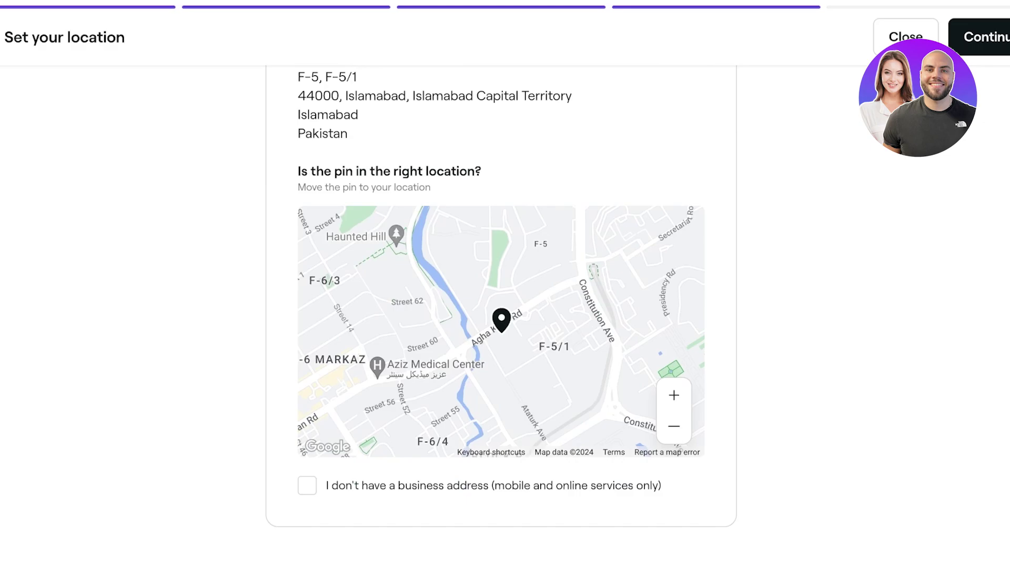
click(979, 36)
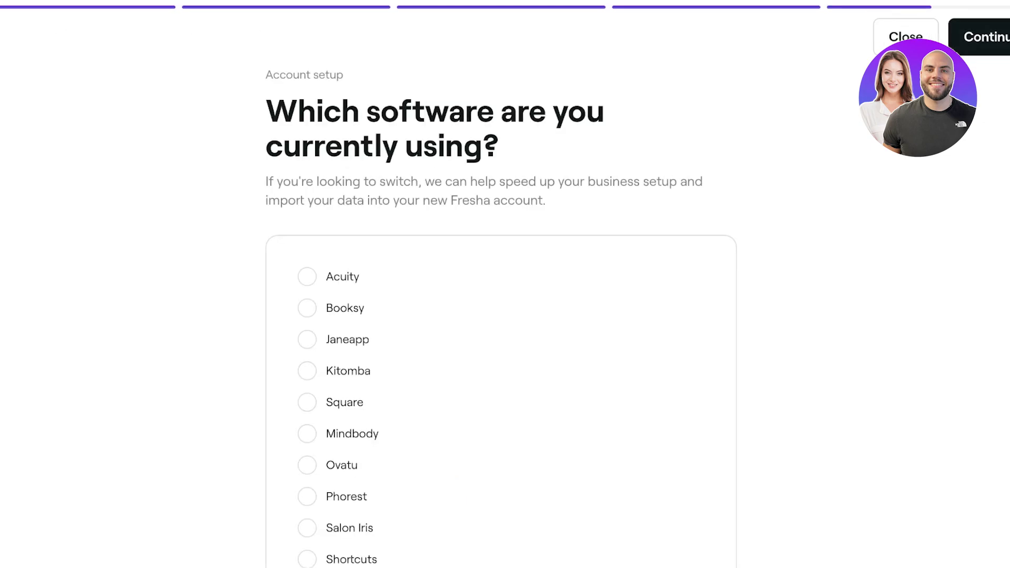
- Answer 'I'm not using any software' to finish account setup
scroll(501, 316, down, 6)
click(307, 473)
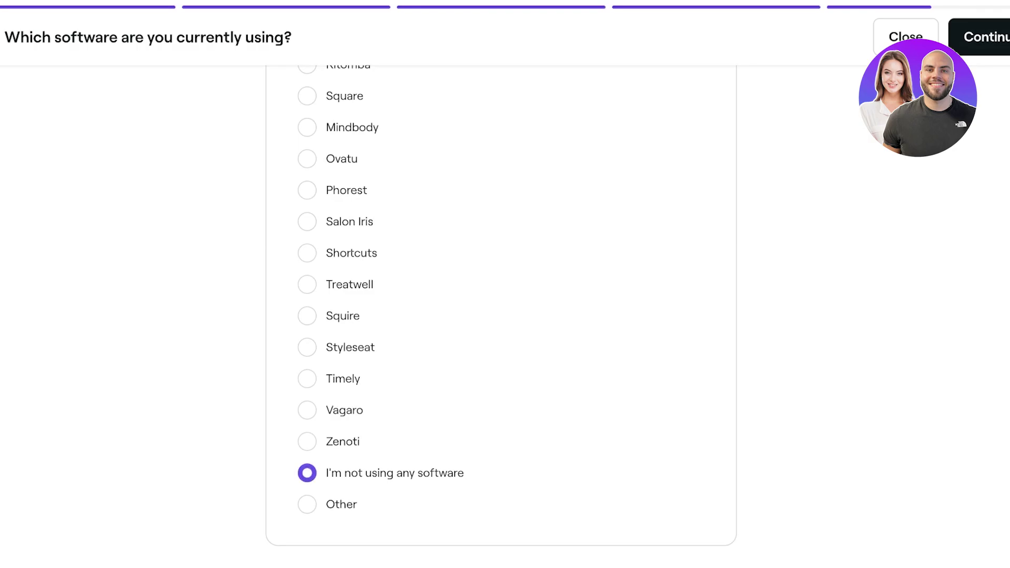
scroll(501, 315, up, 6)
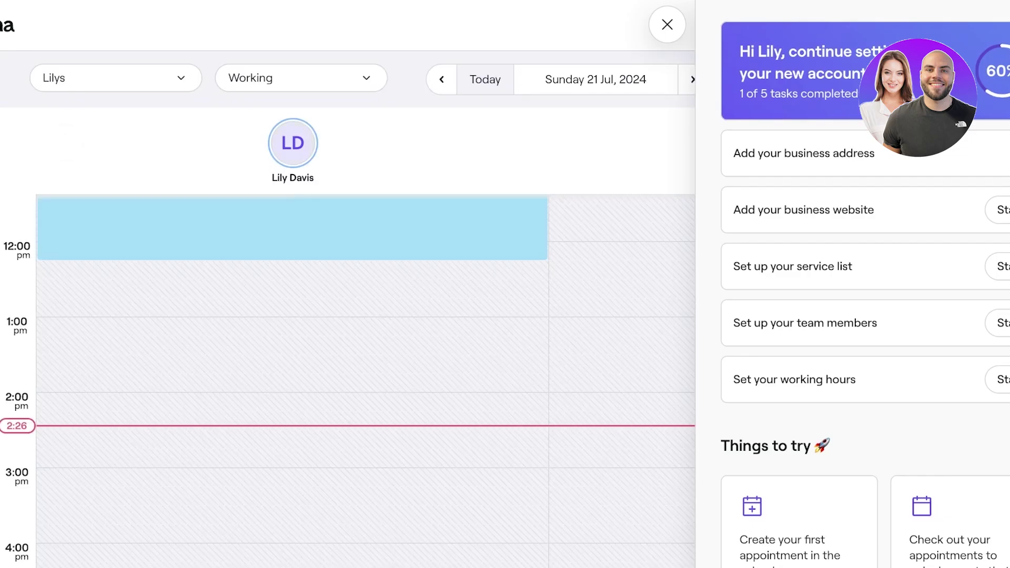
- Close the setup checklist, browse Home, Calendar, Sales, Clients, Catalog, Online booking and Marketing, then open Team
key(Escape)
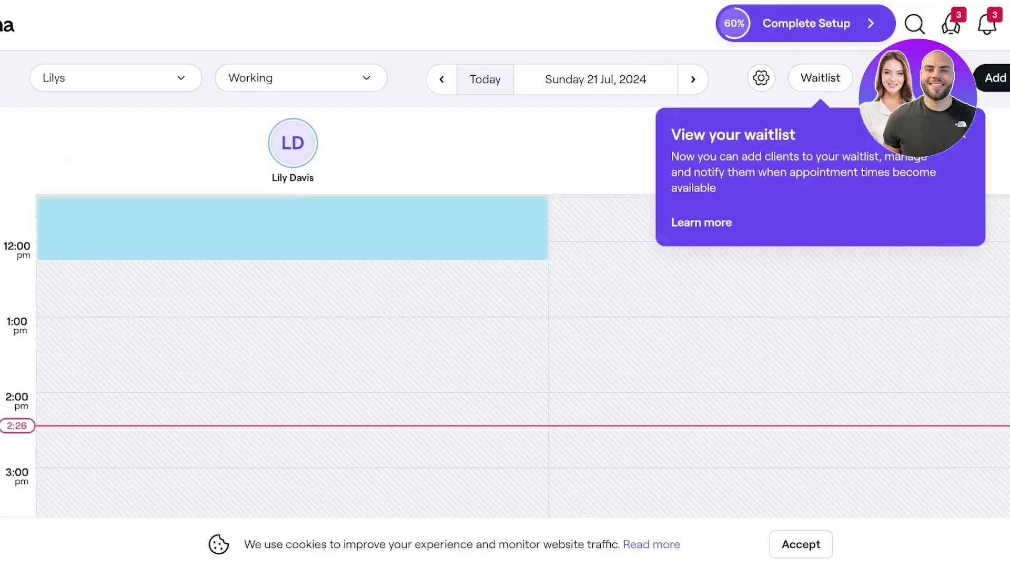
click(21, 79)
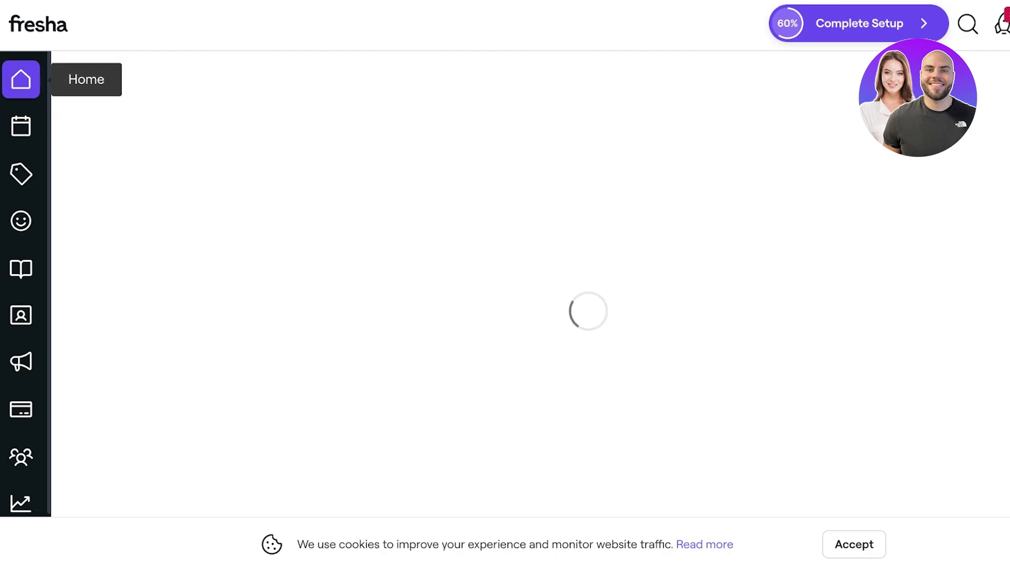
click(21, 126)
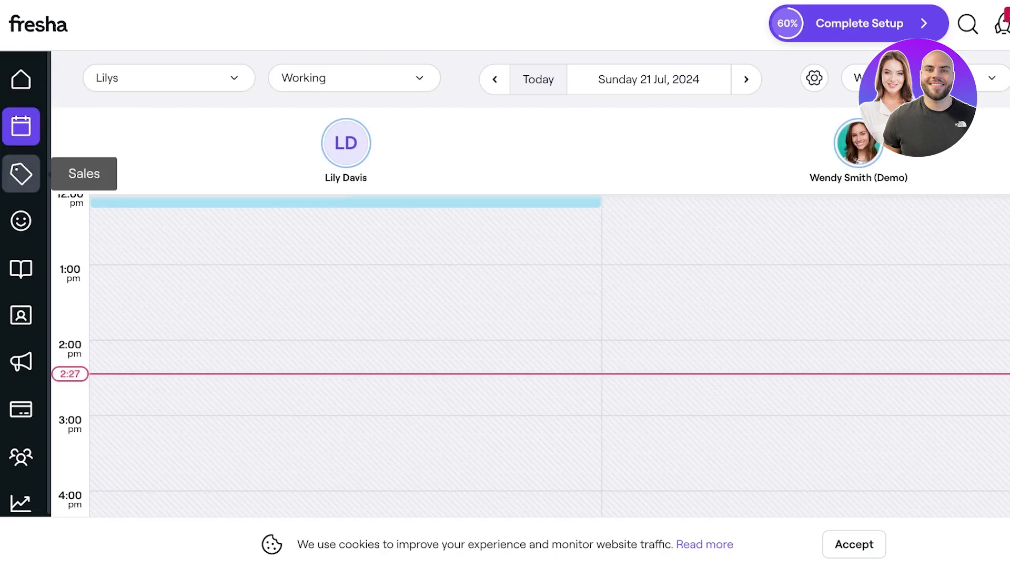
click(21, 174)
click(21, 221)
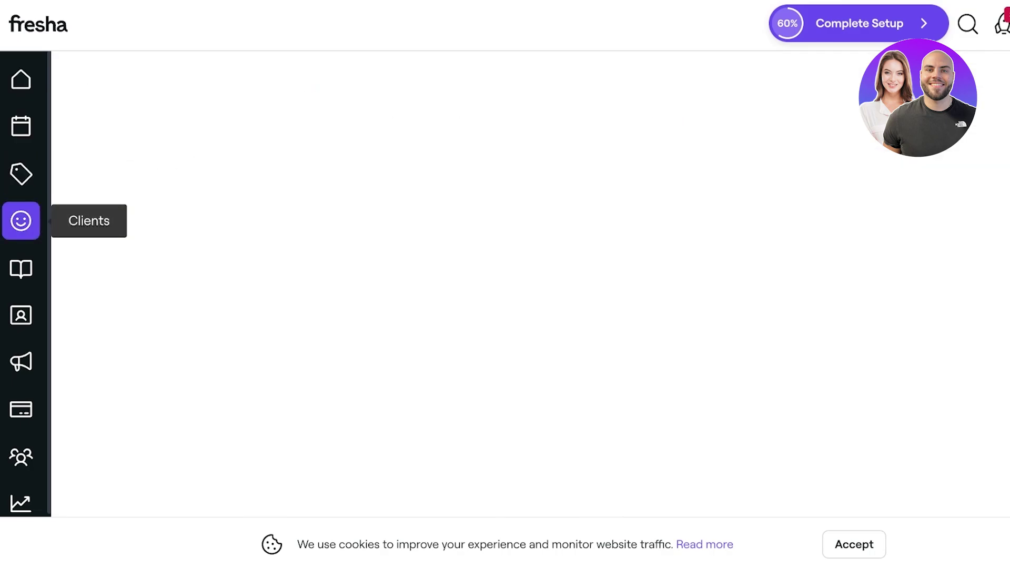
click(21, 268)
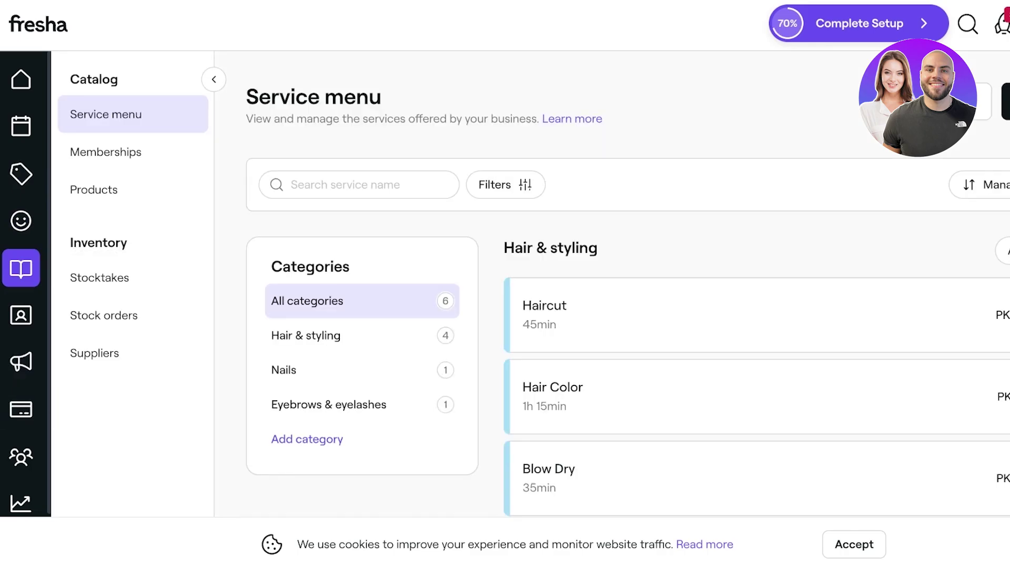
click(21, 315)
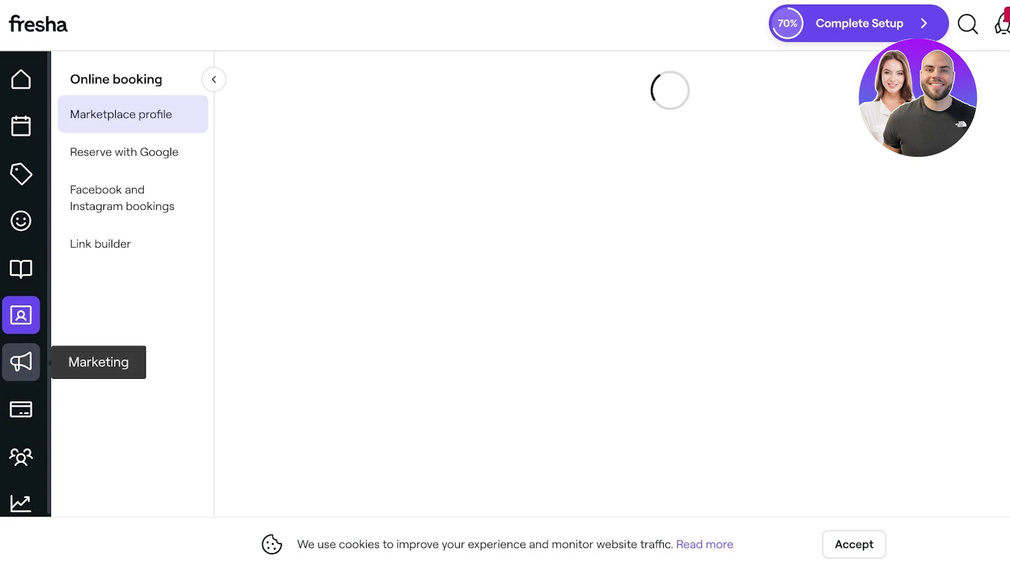
click(21, 362)
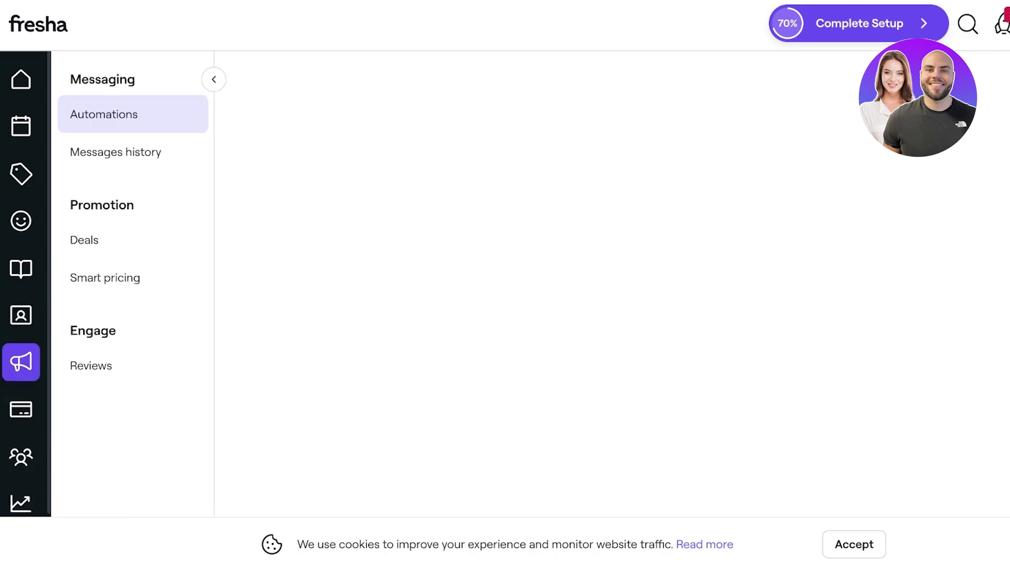
click(21, 457)
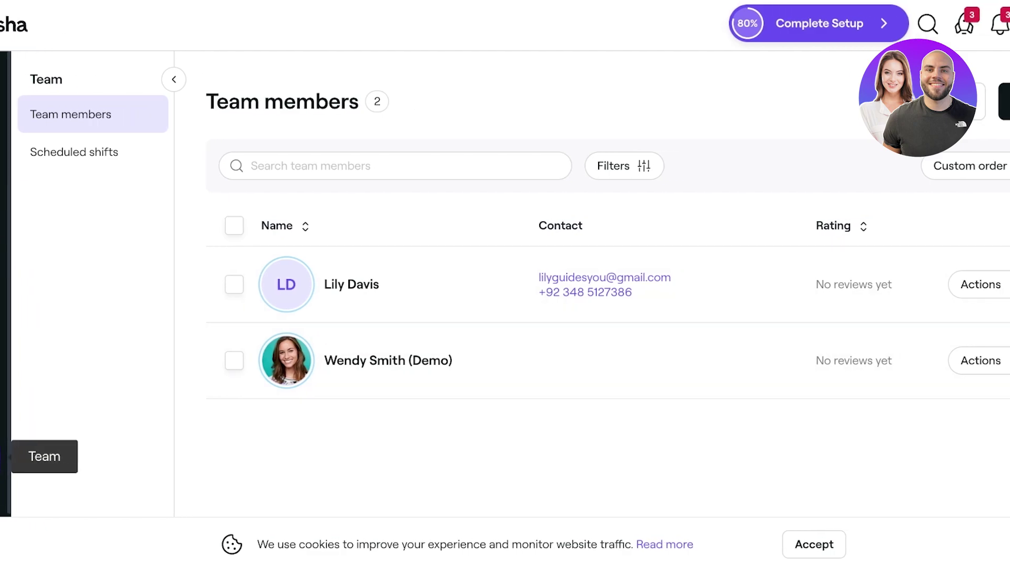
- Archive the demo team member through its row's Actions menu and confirm
click(194, 360)
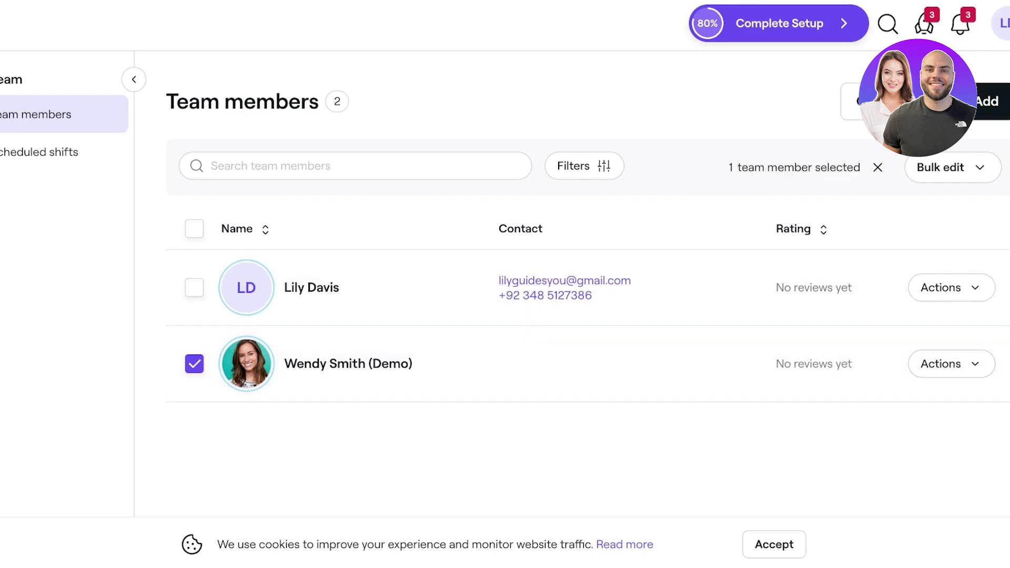
click(940, 168)
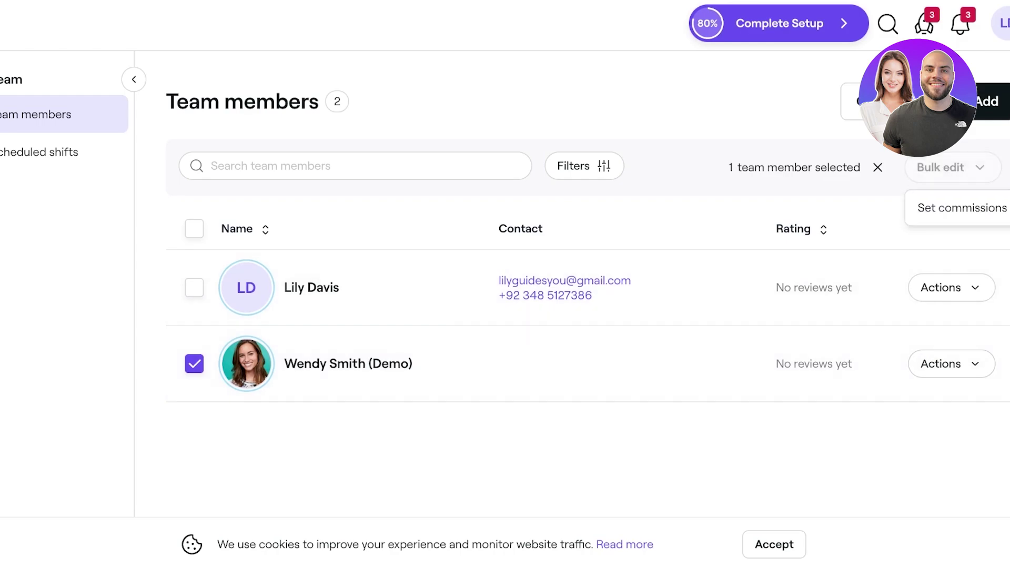
click(851, 101)
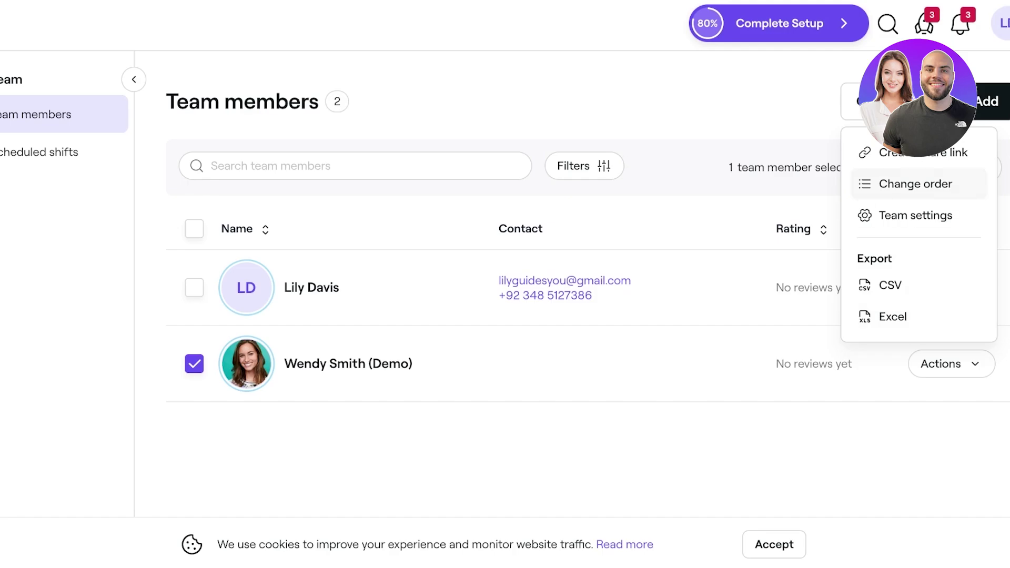
click(348, 363)
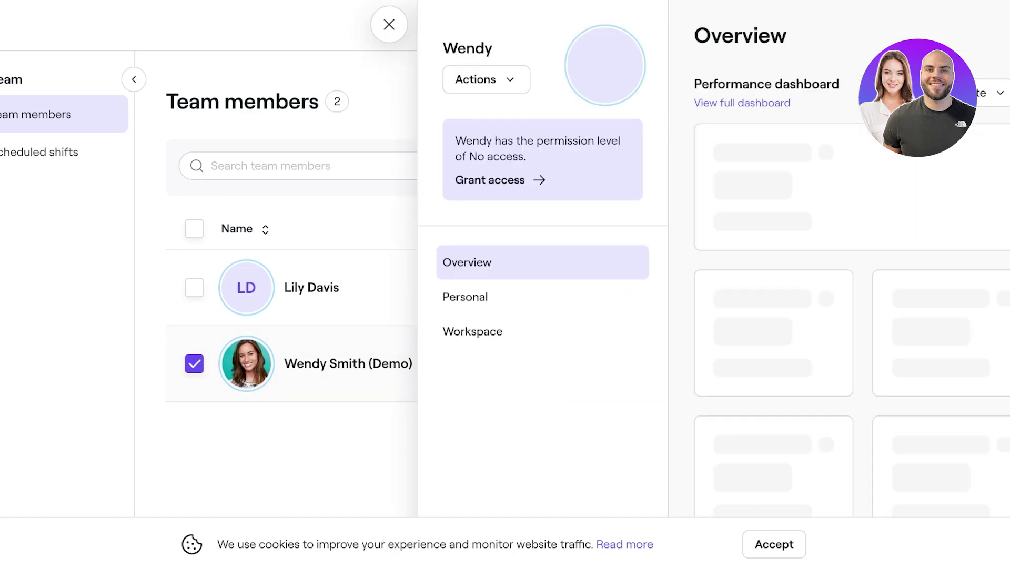
click(390, 24)
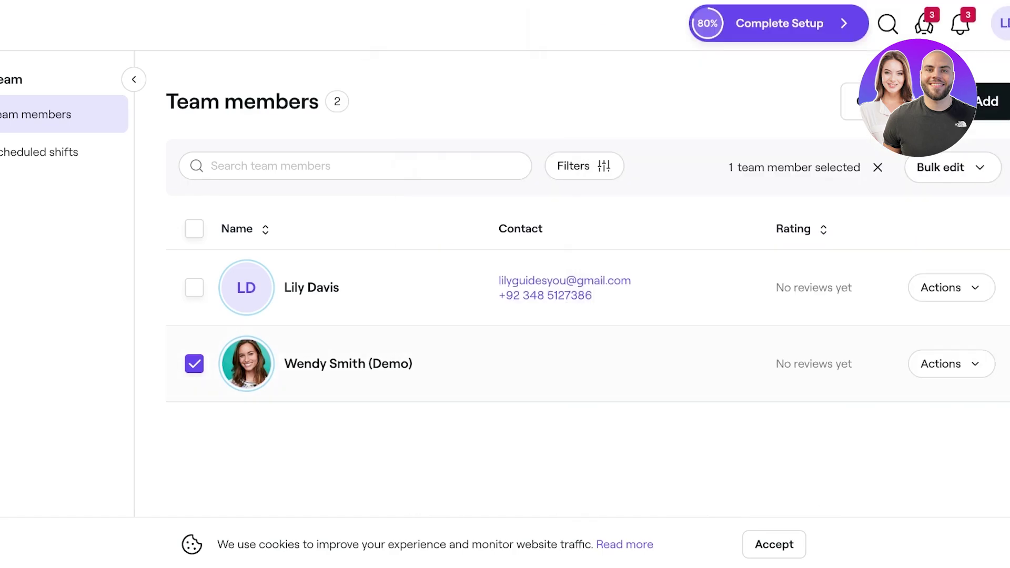
click(947, 364)
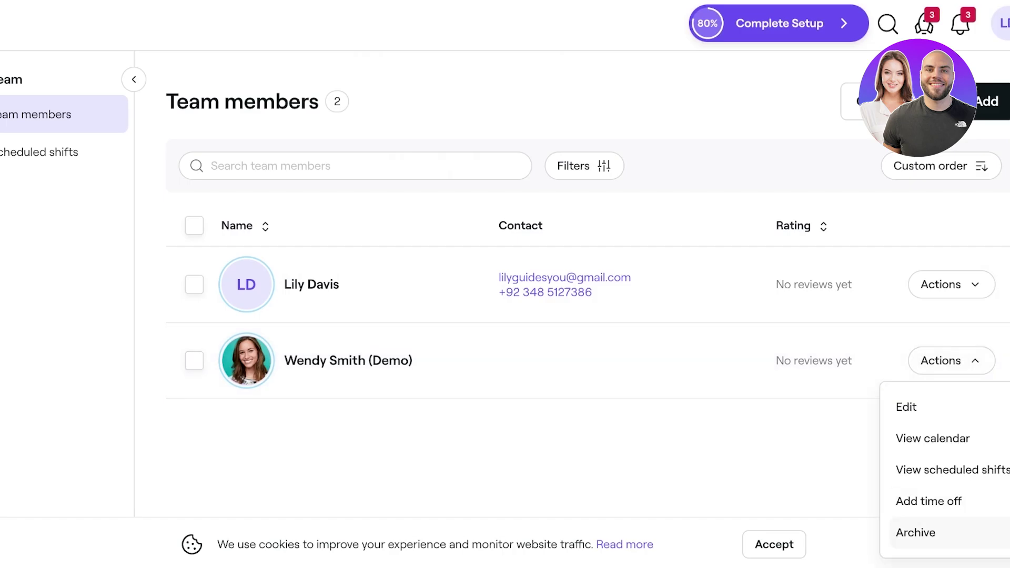
click(915, 533)
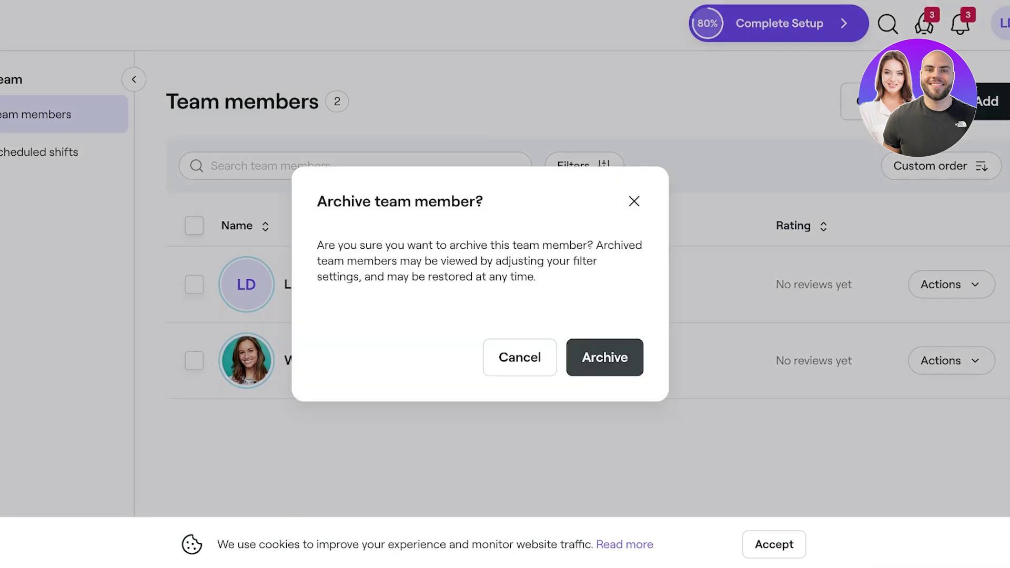
click(605, 357)
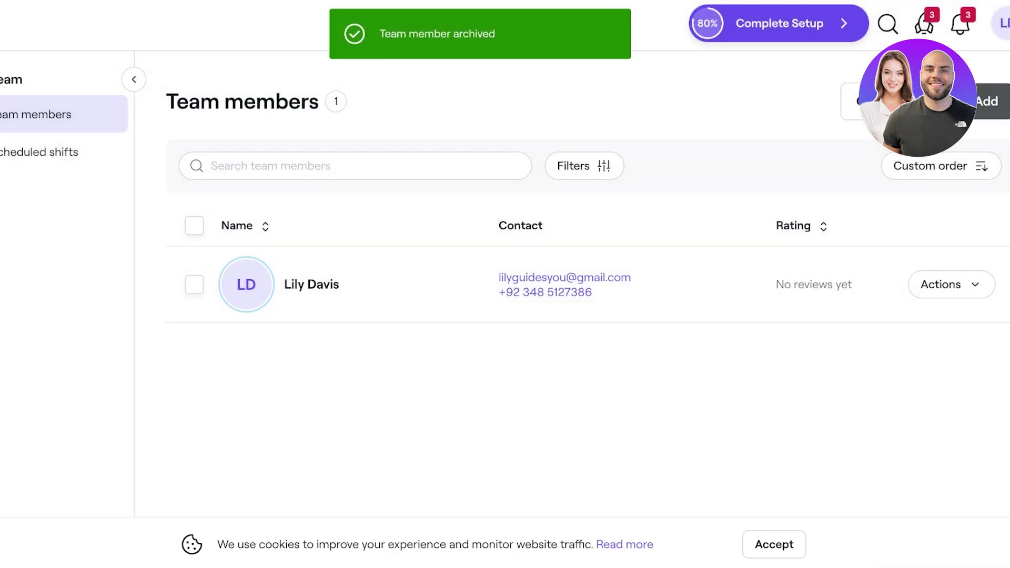
click(992, 101)
- Enter the new team member's first name and Gmail email address
scroll(629, 315, down, 3)
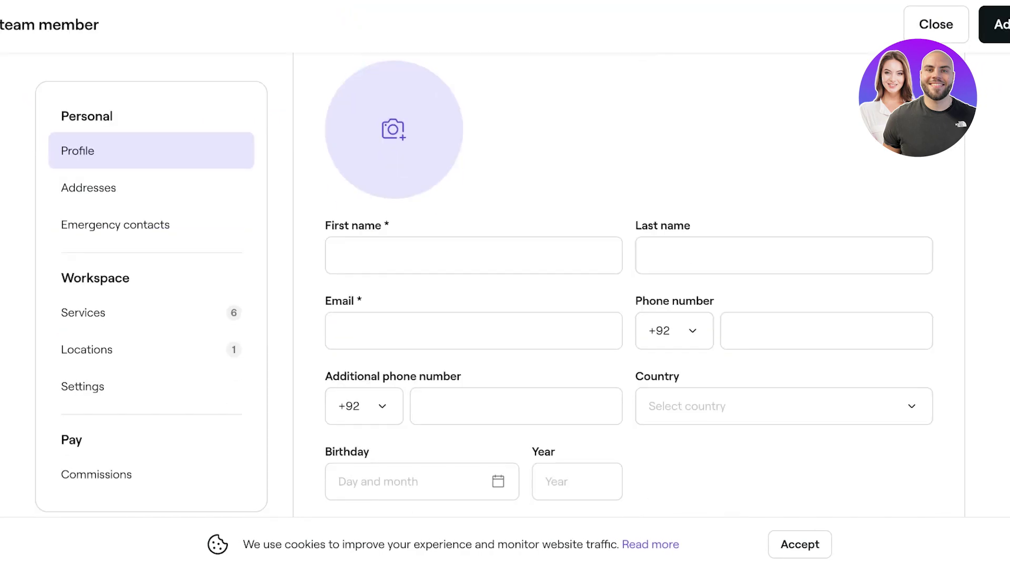
scroll(630, 287, up, 1)
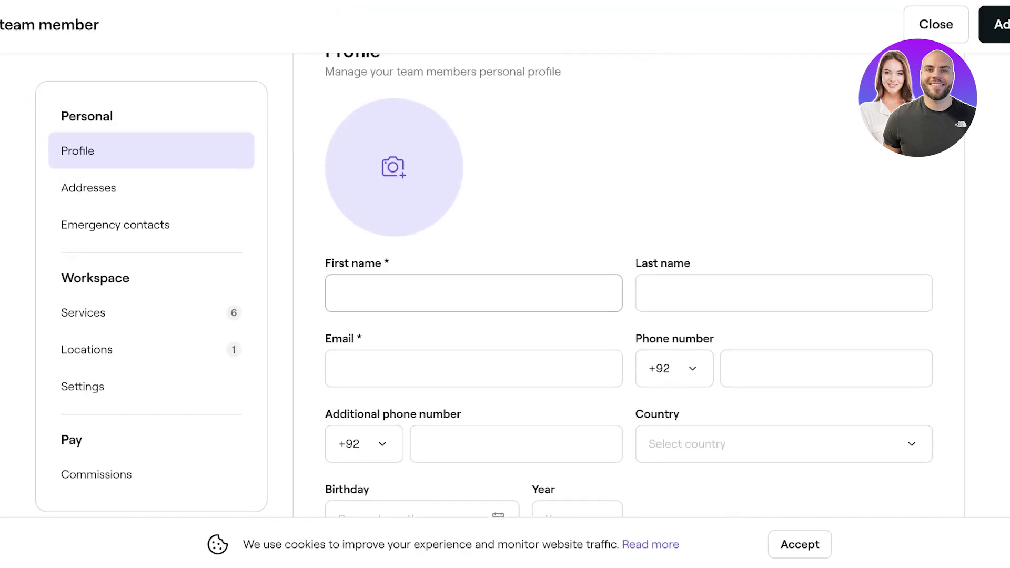
click(339, 293)
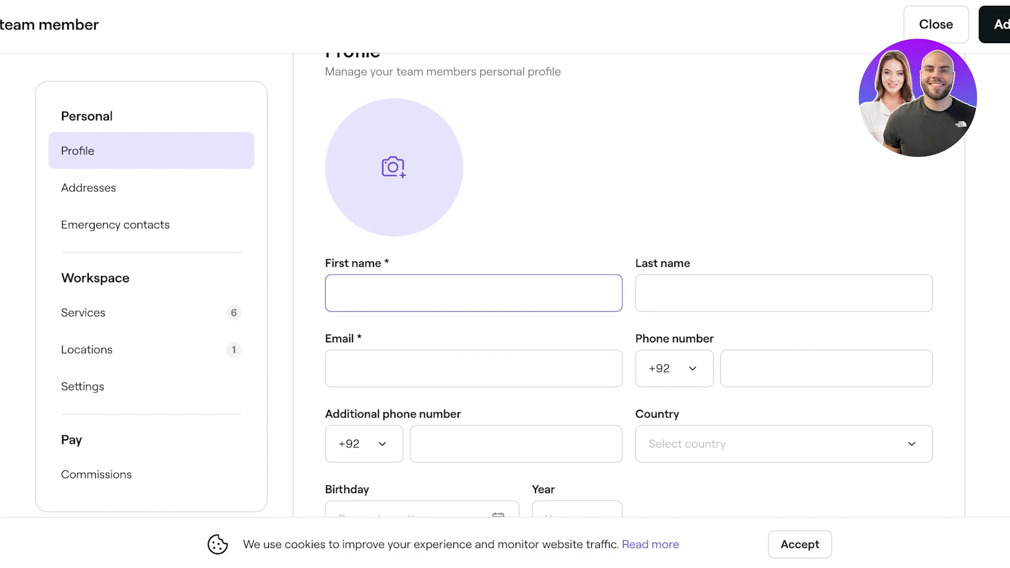
text(JAne)
click(368, 368)
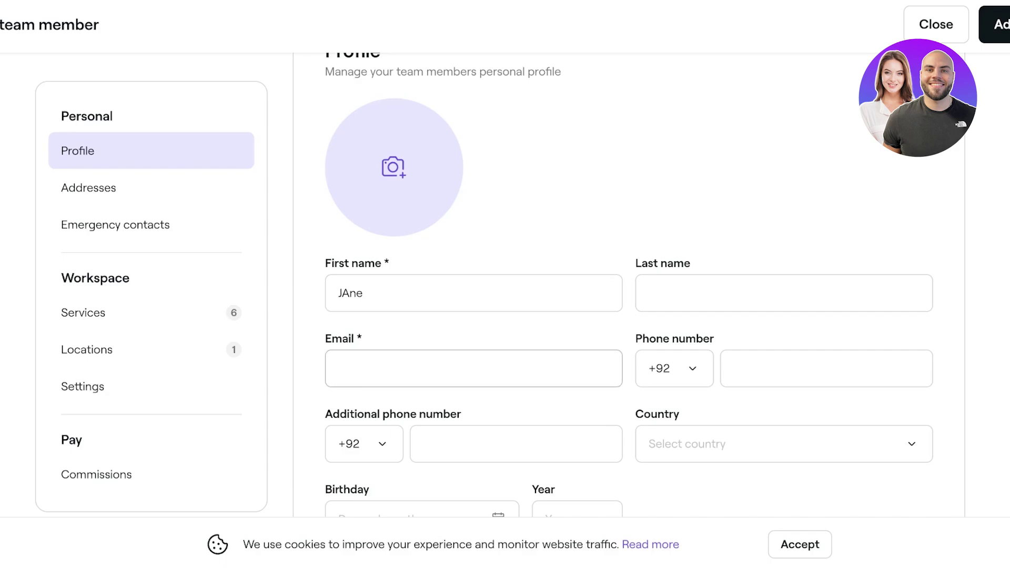
scroll(629, 284, down, 1)
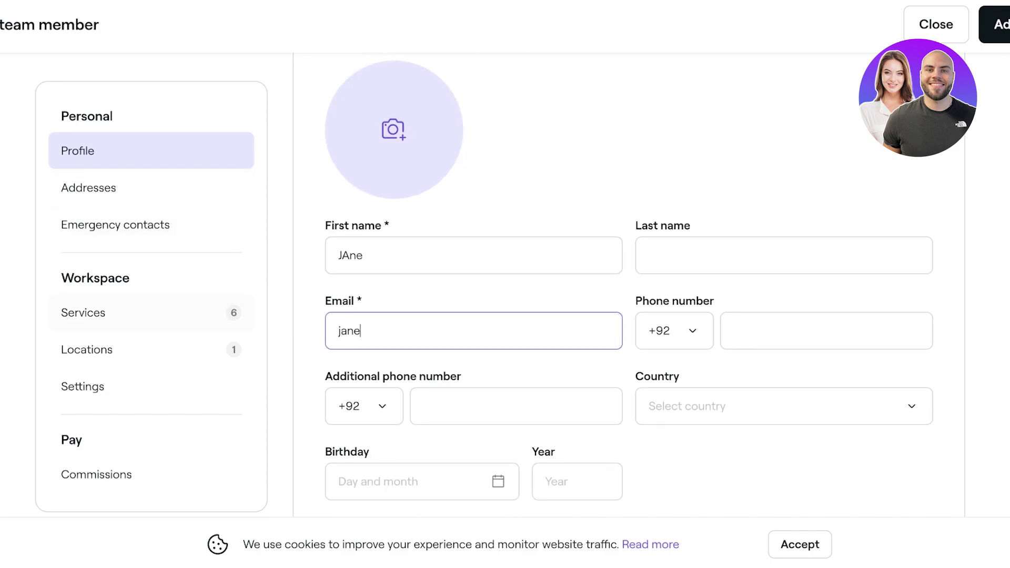
scroll(629, 284, down, 3)
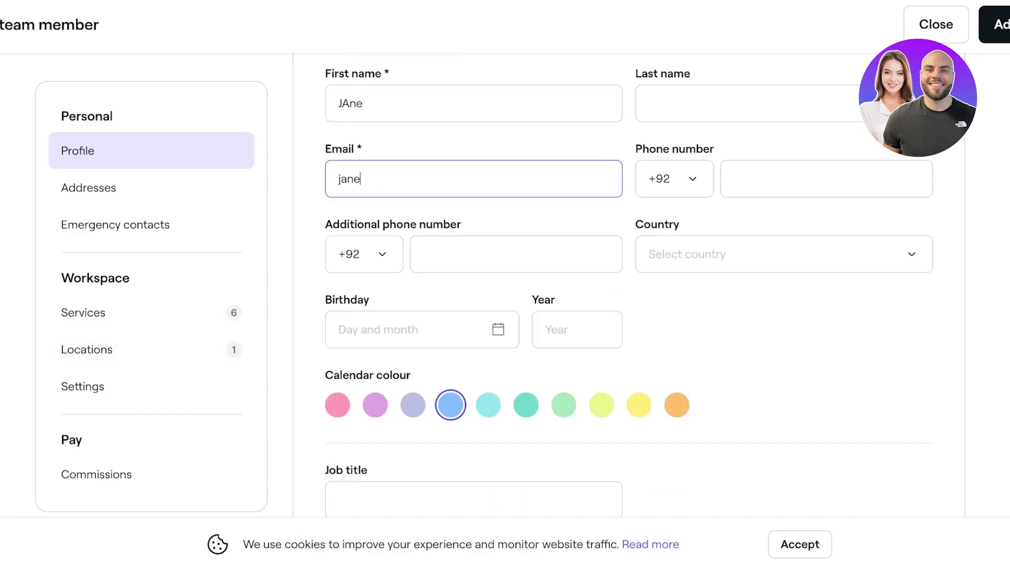
scroll(629, 284, down, 4)
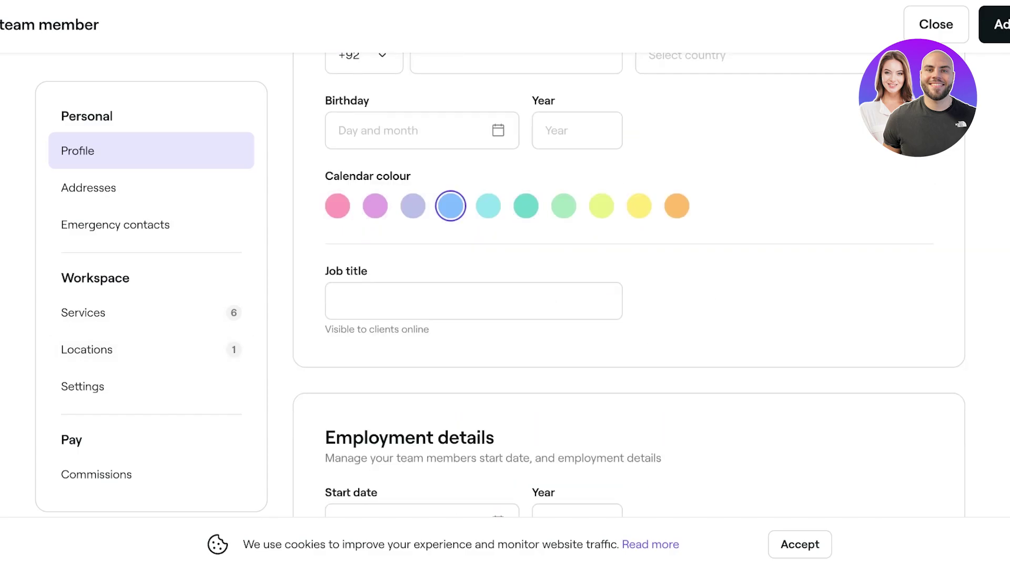
scroll(629, 284, up, 4)
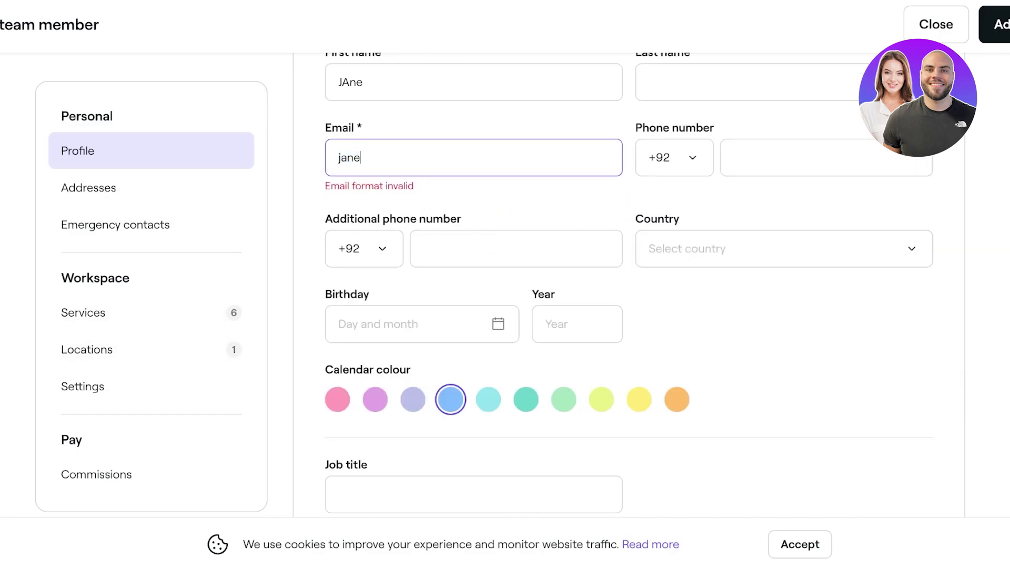
text(@gmail.com)
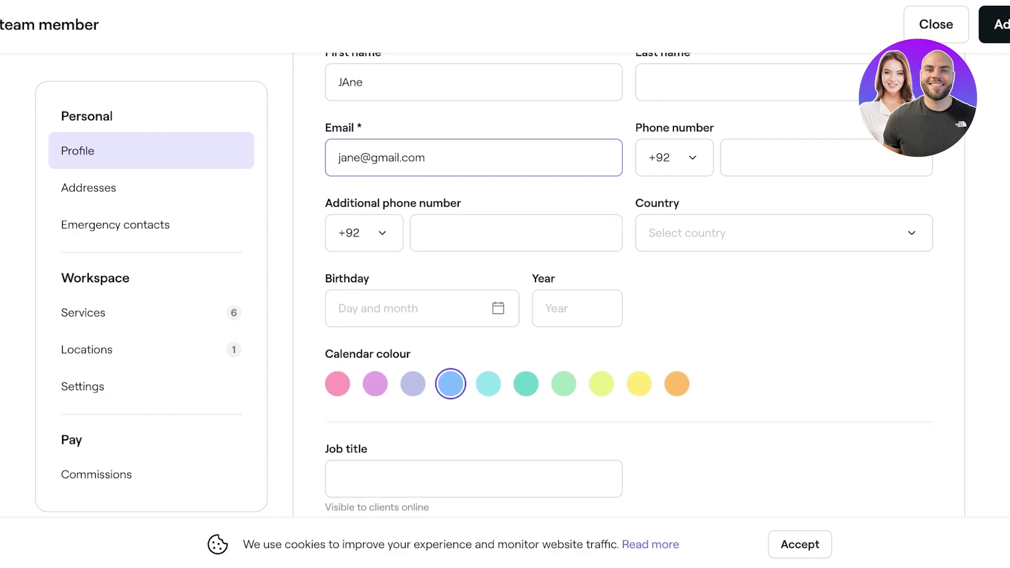
- Set a lime-green calendar colour and job title 'Nail Tech', then save the member
click(677, 384)
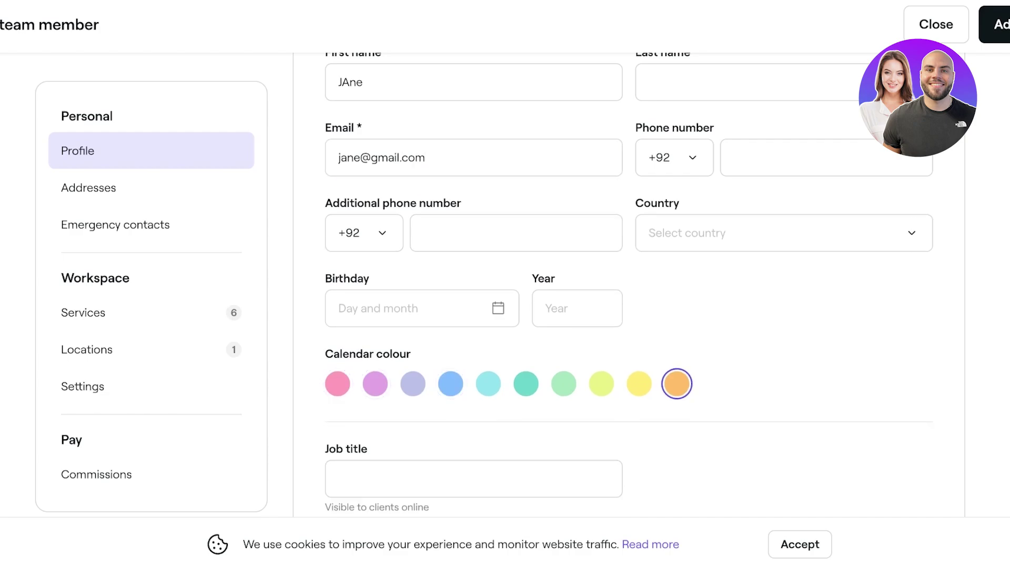
key(Left)
key(Left)
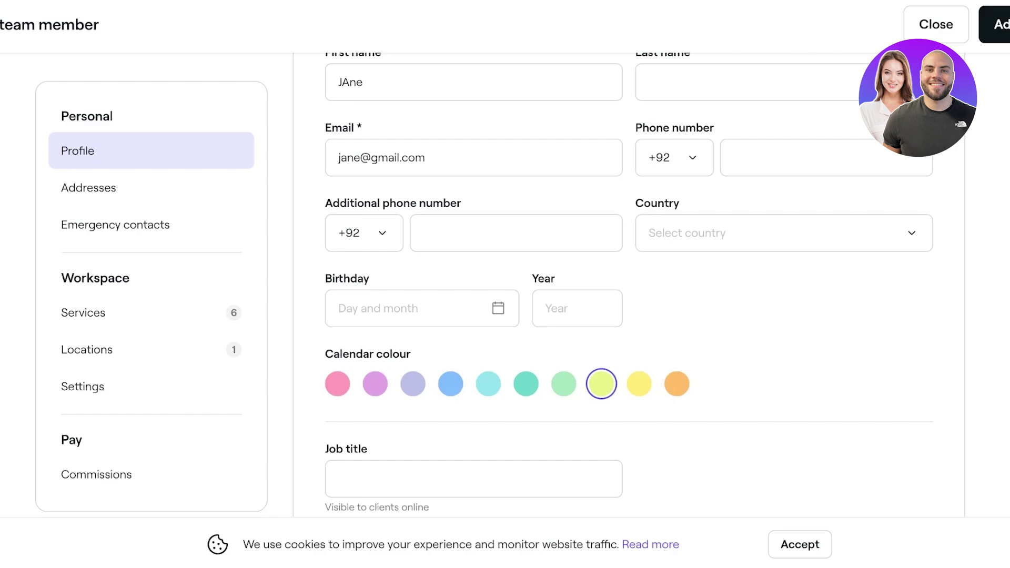
scroll(628, 284, down, 10)
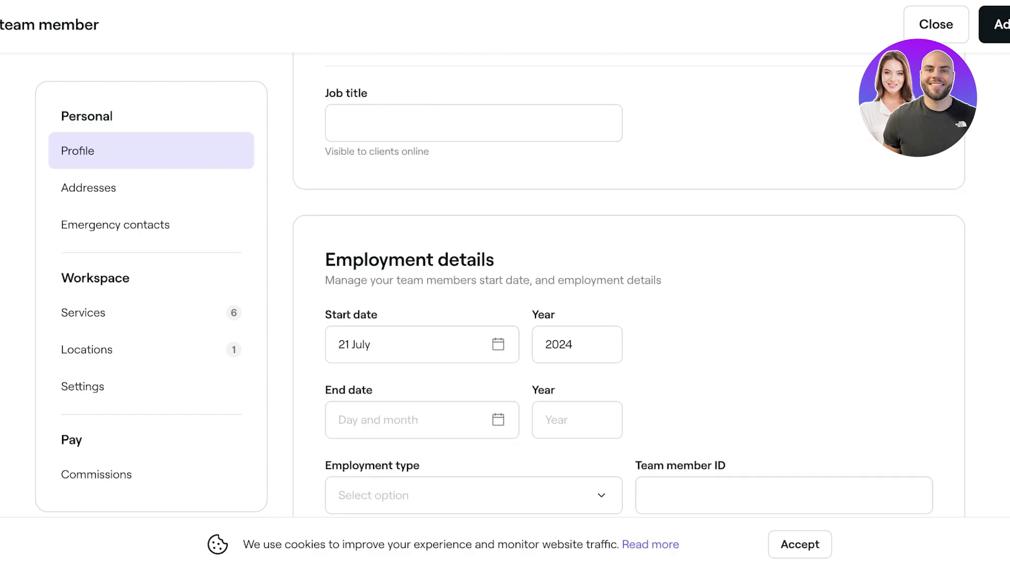
scroll(628, 284, up, 3)
scroll(629, 284, up, 3)
click(474, 304)
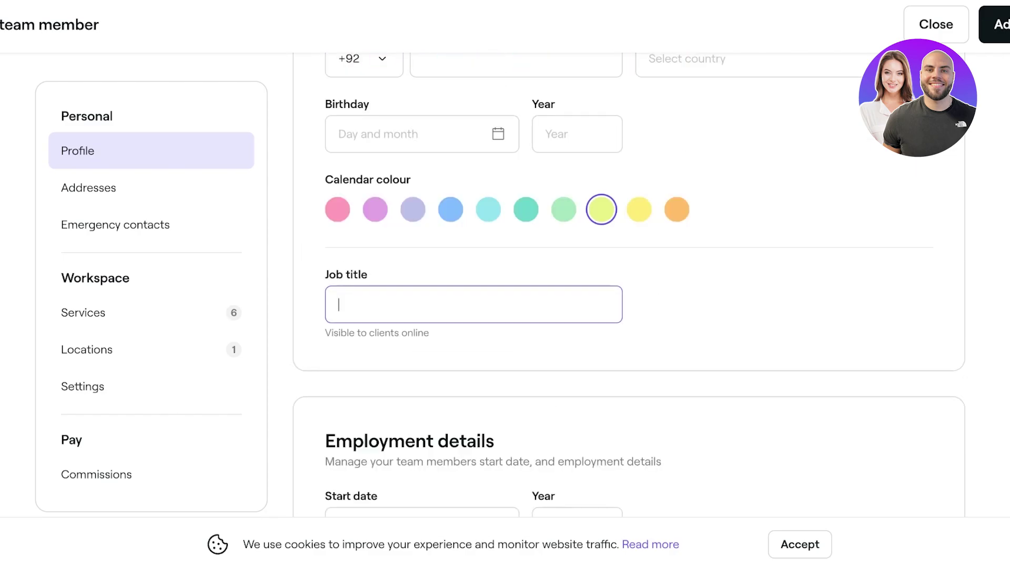
text(NailTTech)
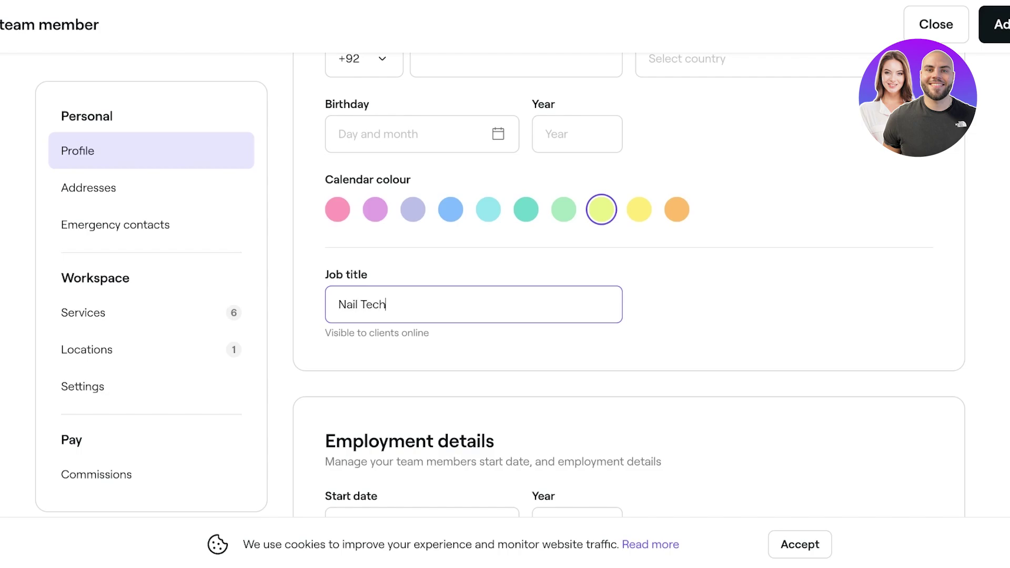
key(Return)
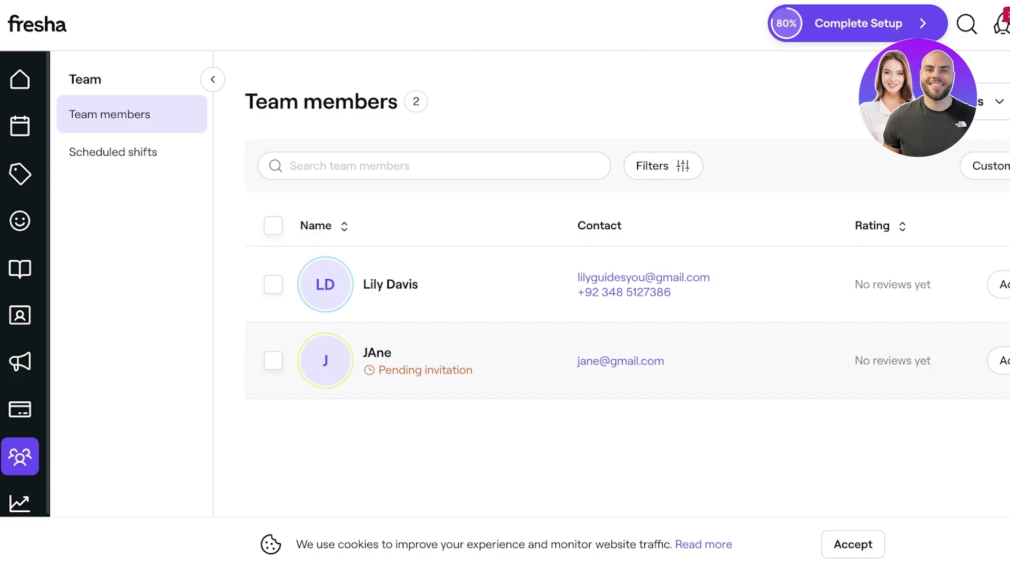
- Review the new team member's details, then switch to the service Catalog
click(377, 354)
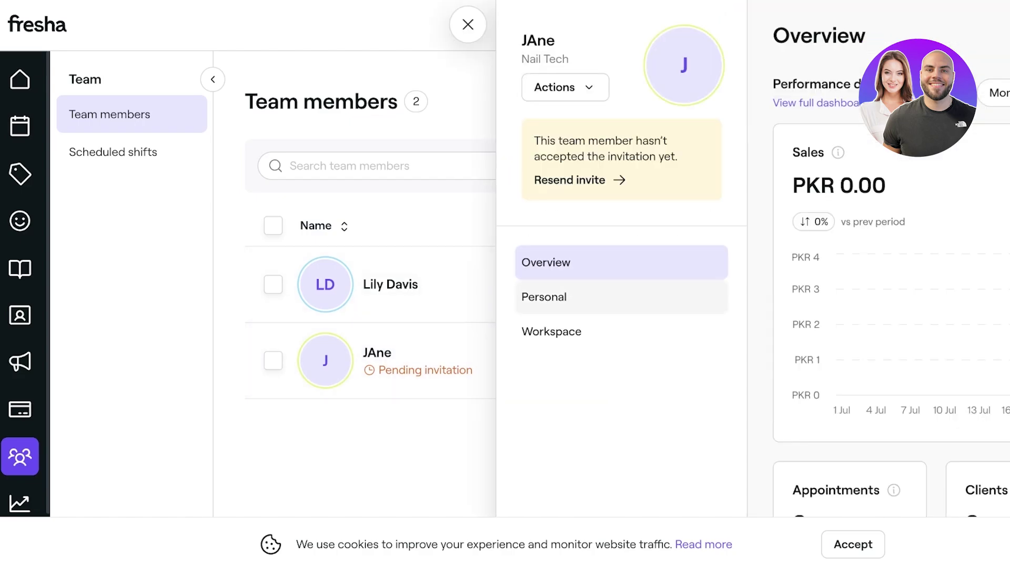
click(468, 25)
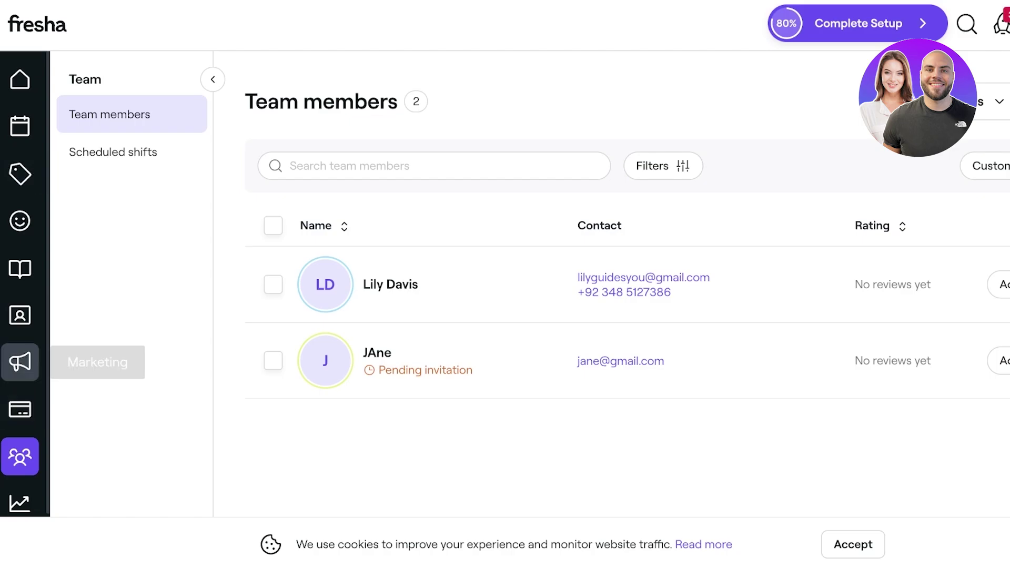
click(20, 268)
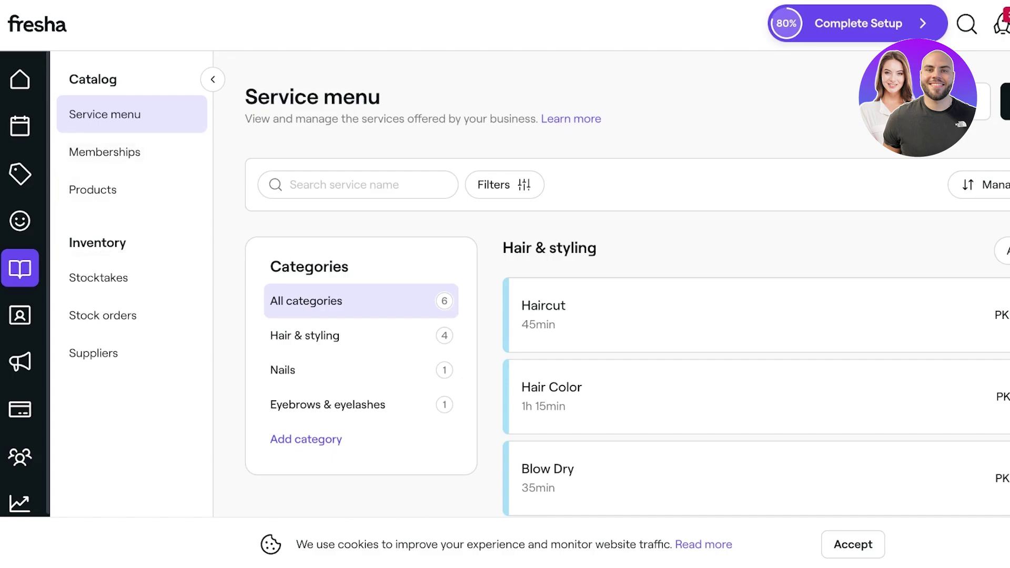
- Archive the Hair & styling category along with all its services
scroll(737, 368, down, 8)
scroll(737, 368, up, 8)
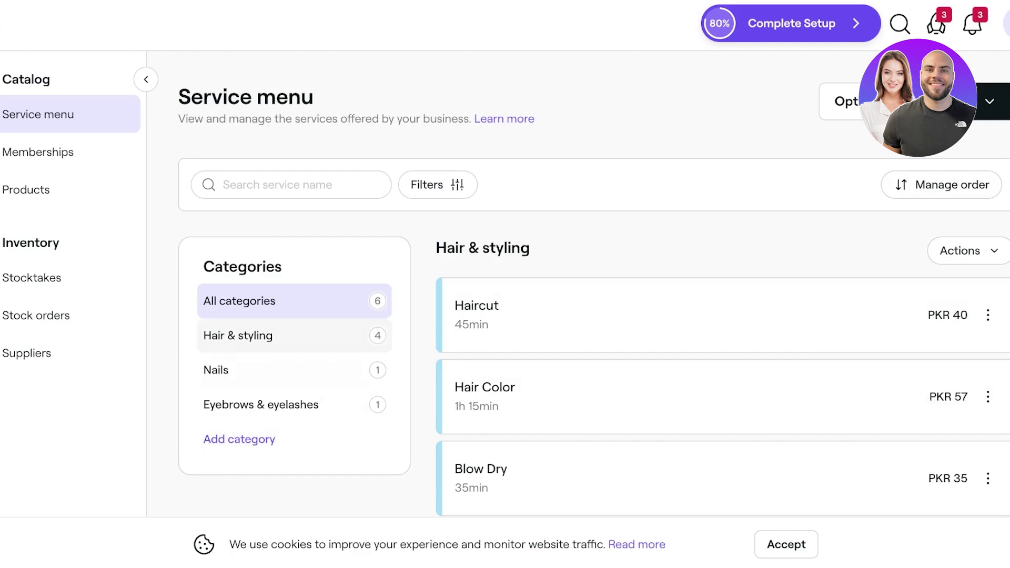
click(842, 101)
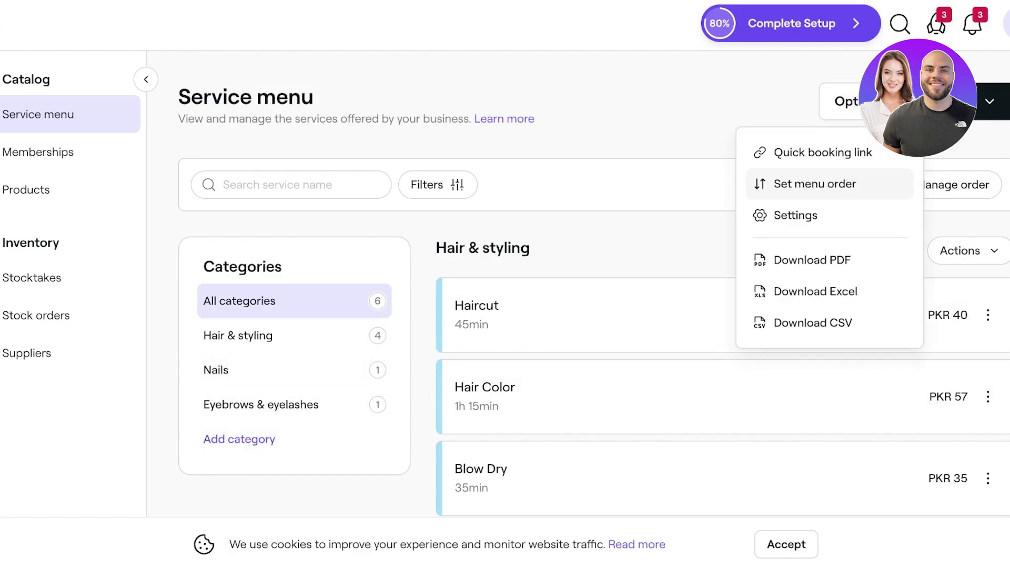
key(Escape)
click(988, 314)
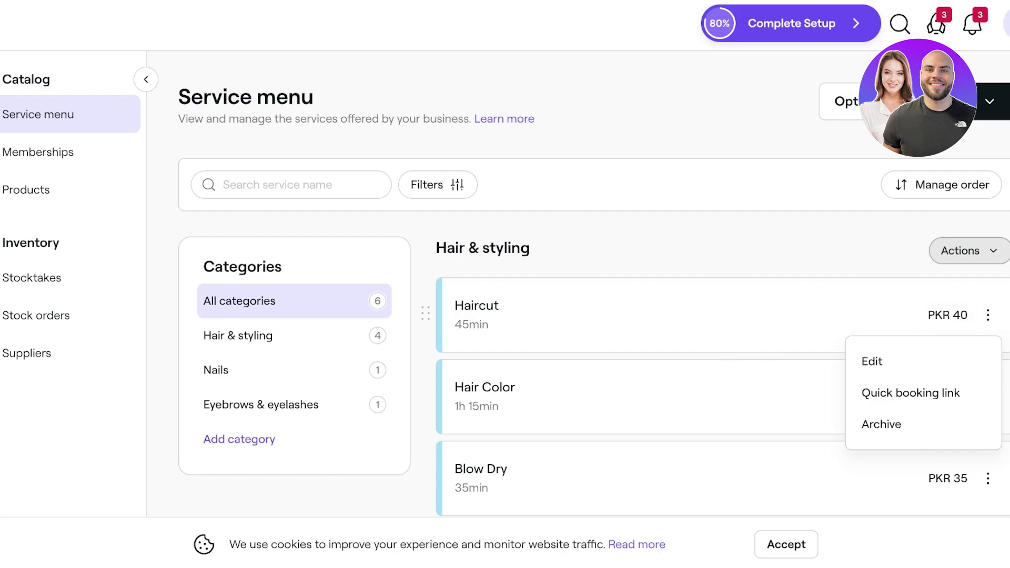
click(960, 250)
click(927, 391)
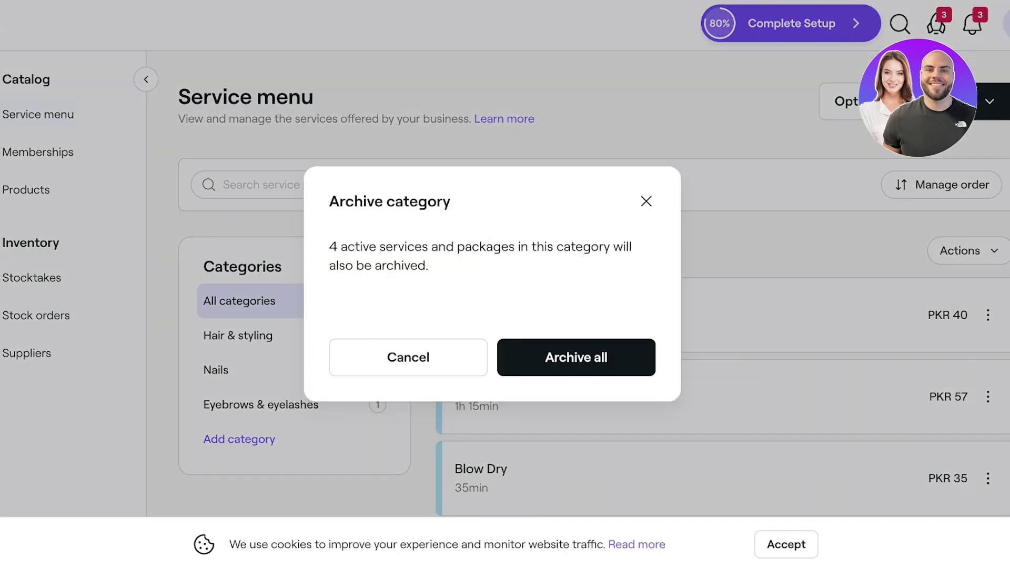
click(576, 357)
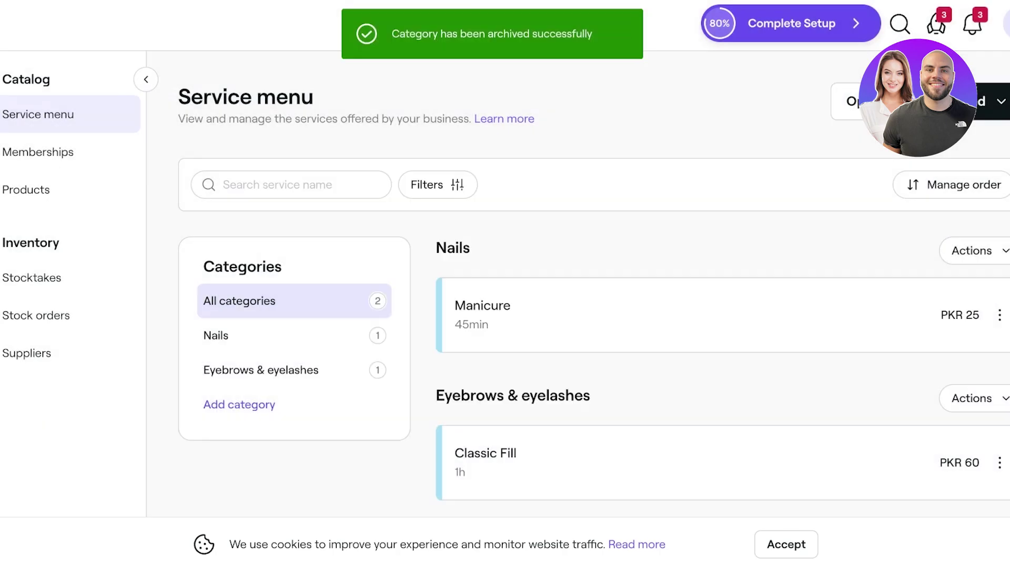
- Archive the Nails and Eyebrows & eyelashes categories, discarding an accidentally started package
click(972, 250)
click(928, 389)
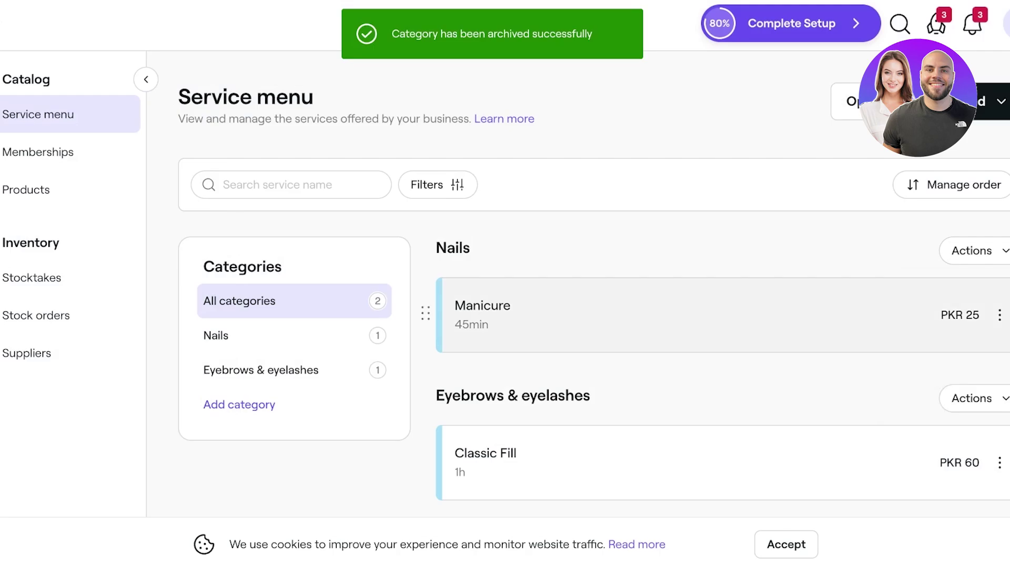
click(576, 358)
click(972, 250)
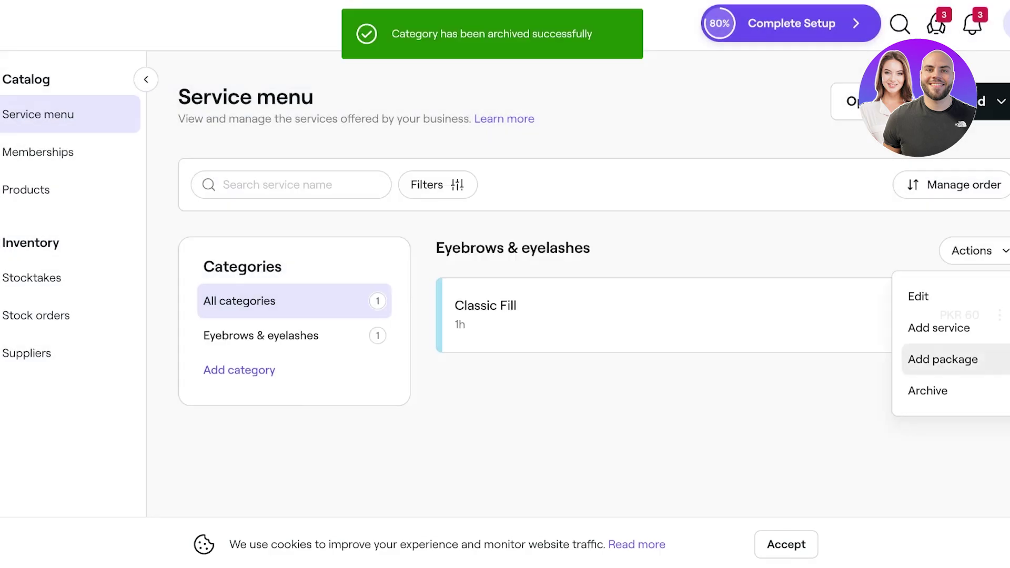
click(942, 357)
click(919, 24)
click(589, 356)
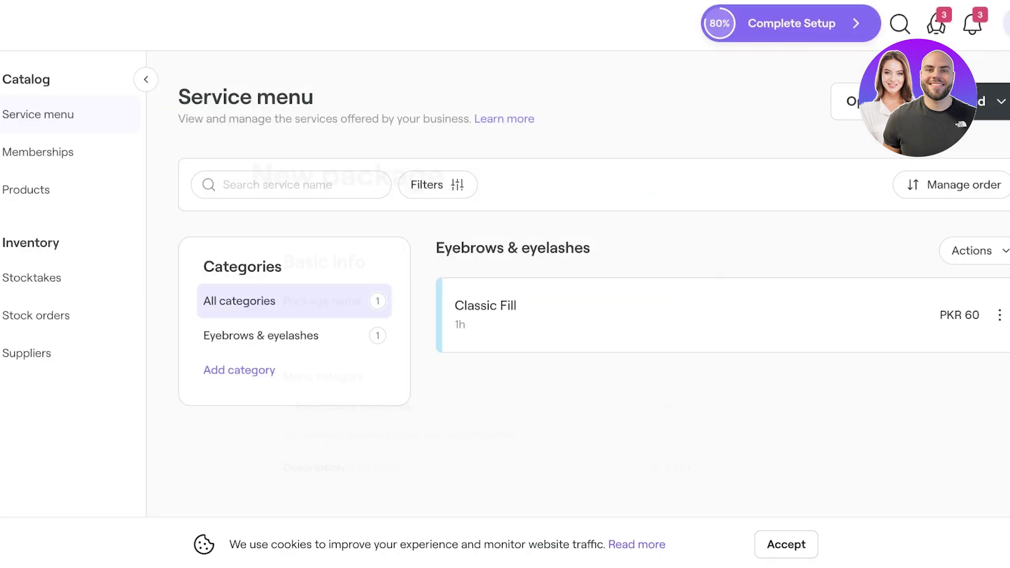
click(972, 251)
click(926, 390)
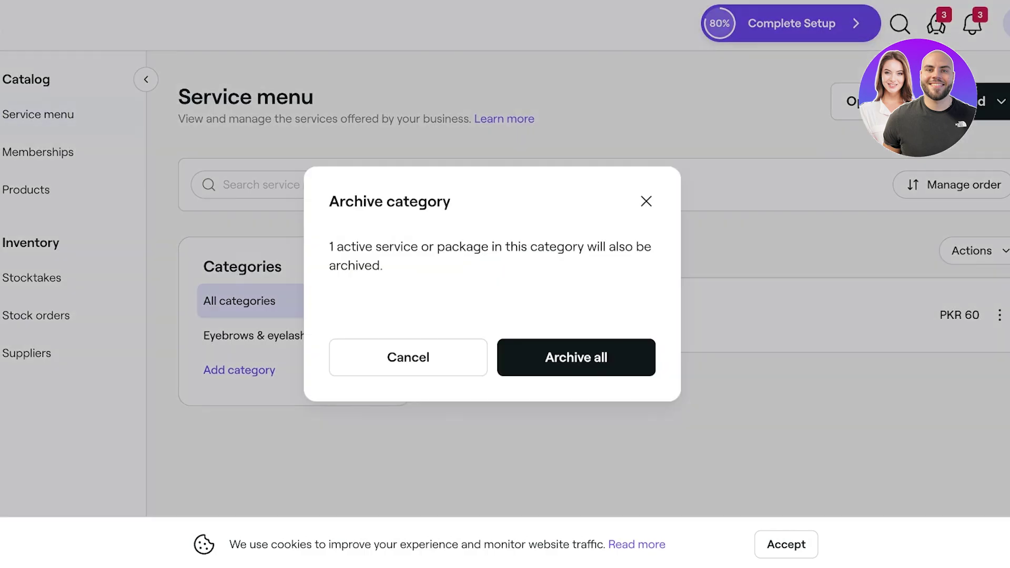
click(577, 357)
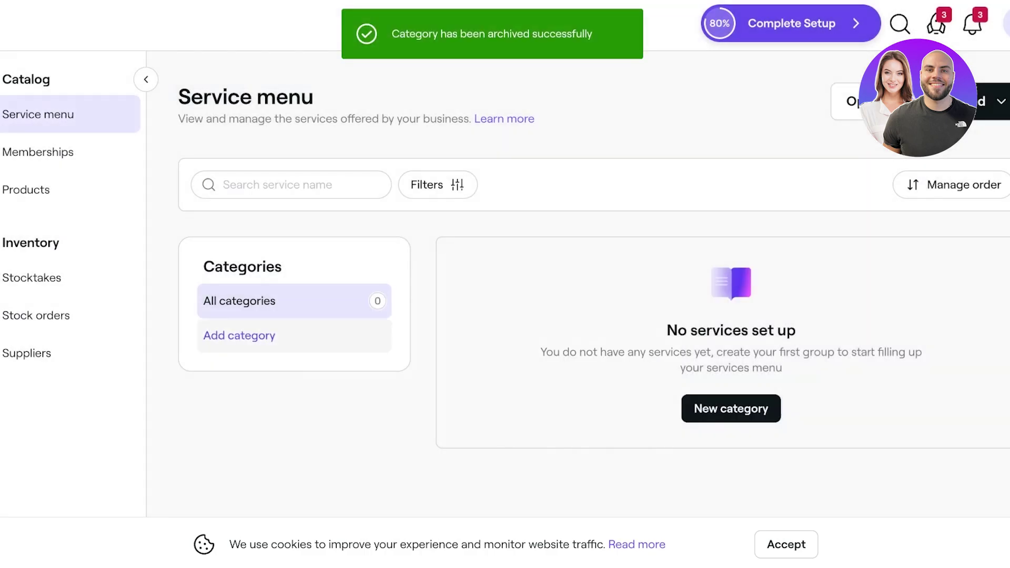
click(239, 335)
- Create a 'Hair Services' category with pink appointment colour, then begin a single service
click(342, 186)
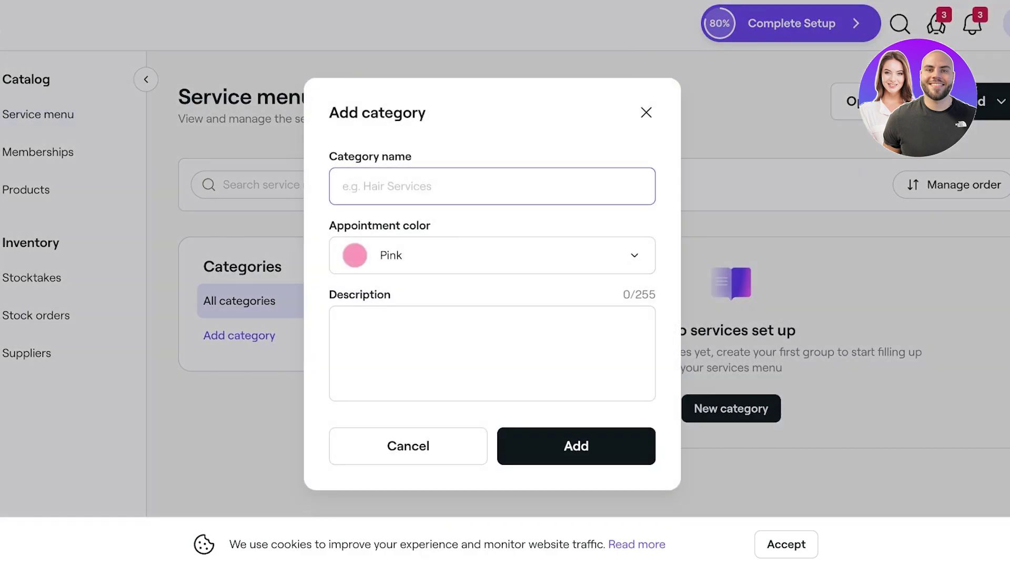
text(Hair)
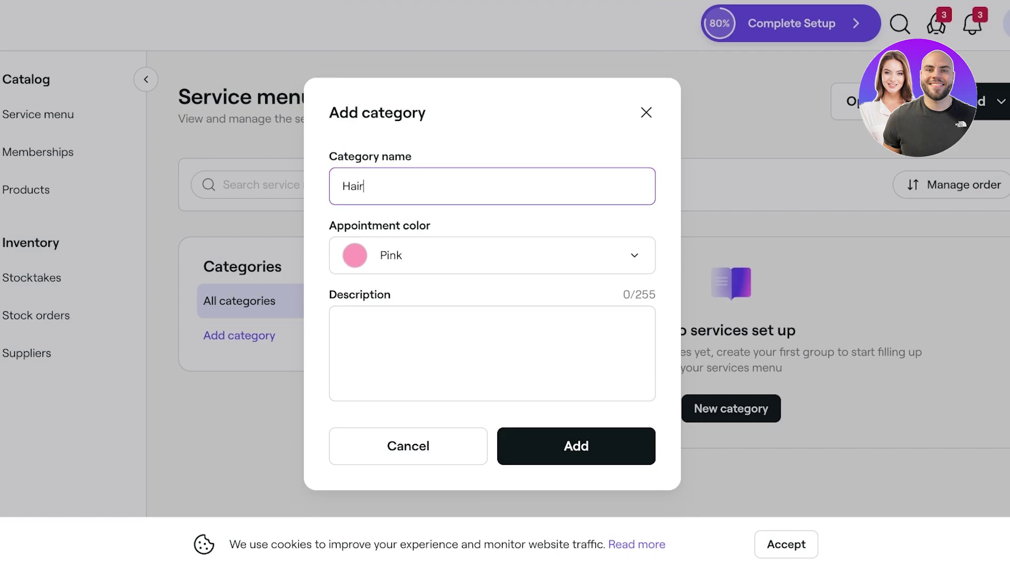
text( Services)
click(492, 256)
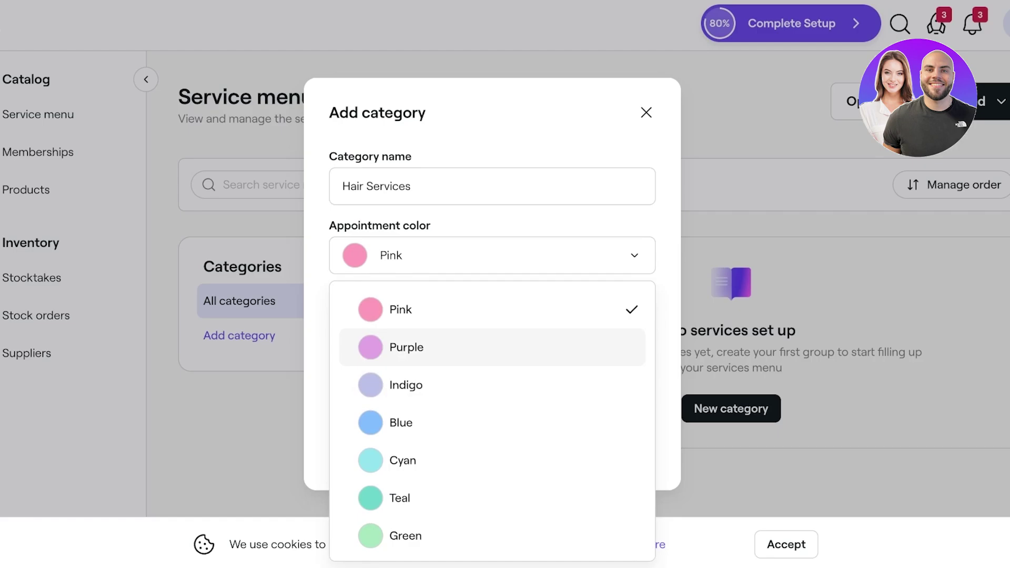
key(Escape)
click(521, 452)
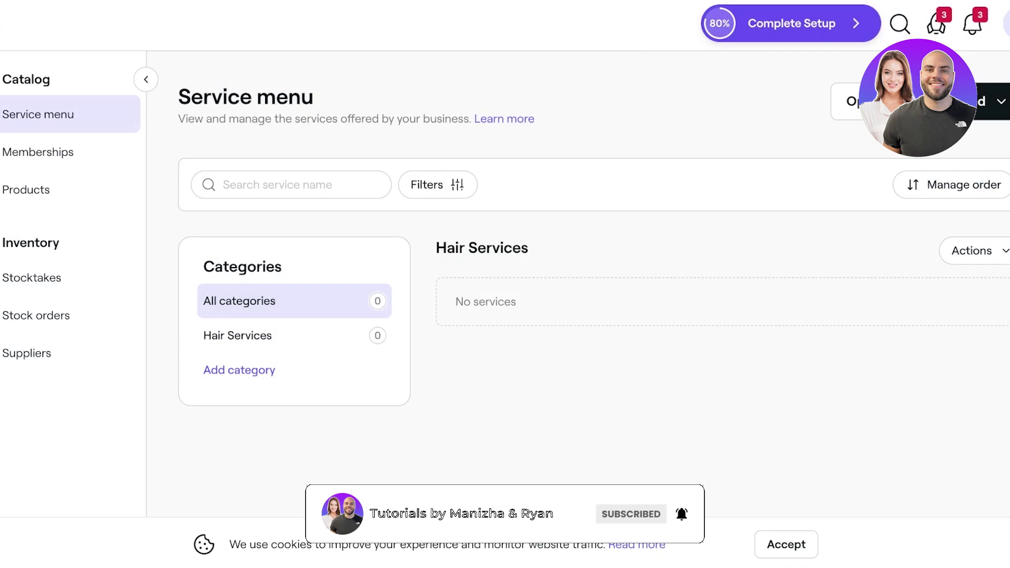
click(991, 101)
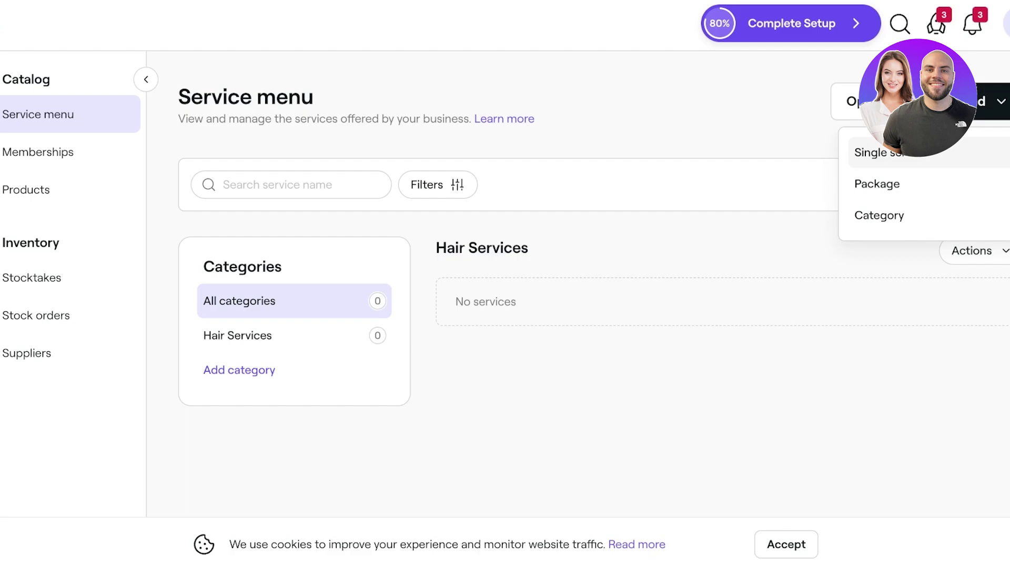
click(884, 153)
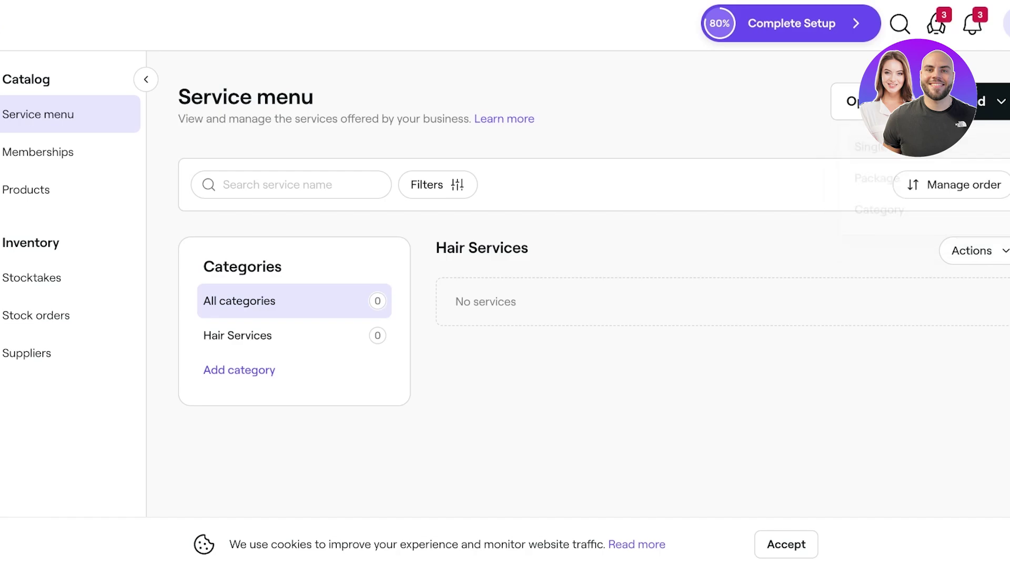
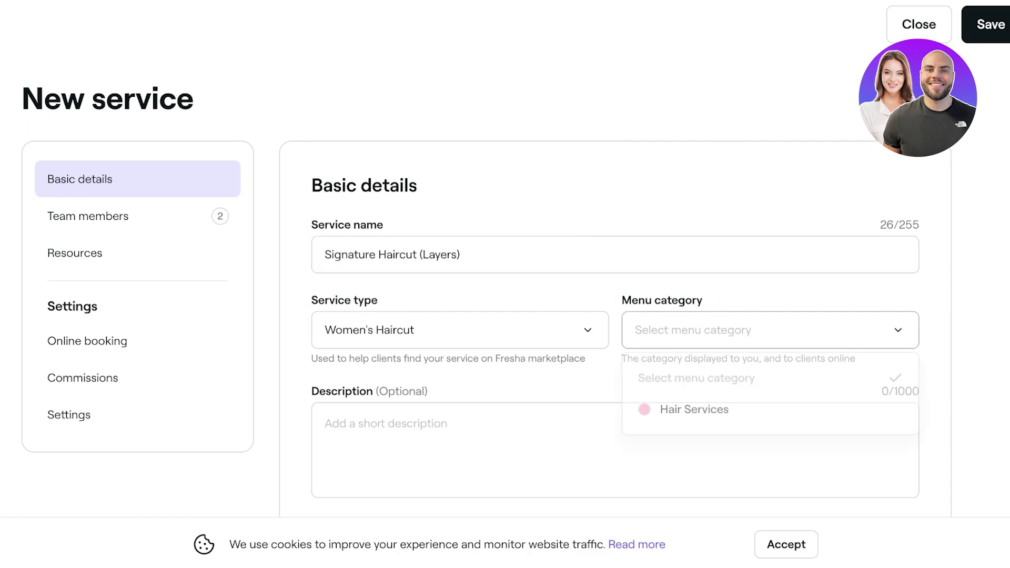
- File the service under the Hair Services menu category
click(688, 410)
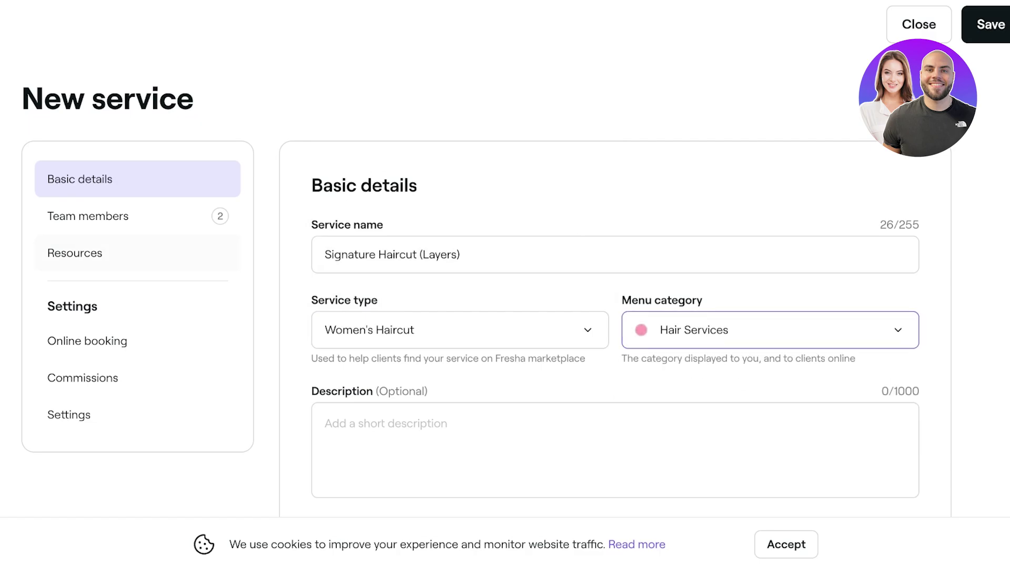
scroll(616, 284, down, 6)
scroll(615, 284, up, 4)
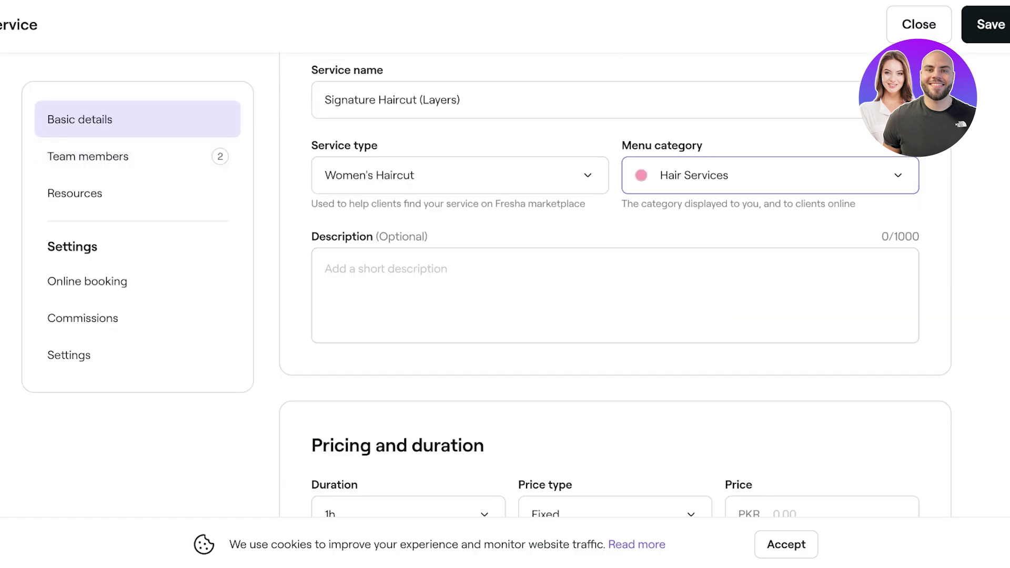
scroll(616, 284, down, 4)
- Set the service duration to 35min
click(408, 314)
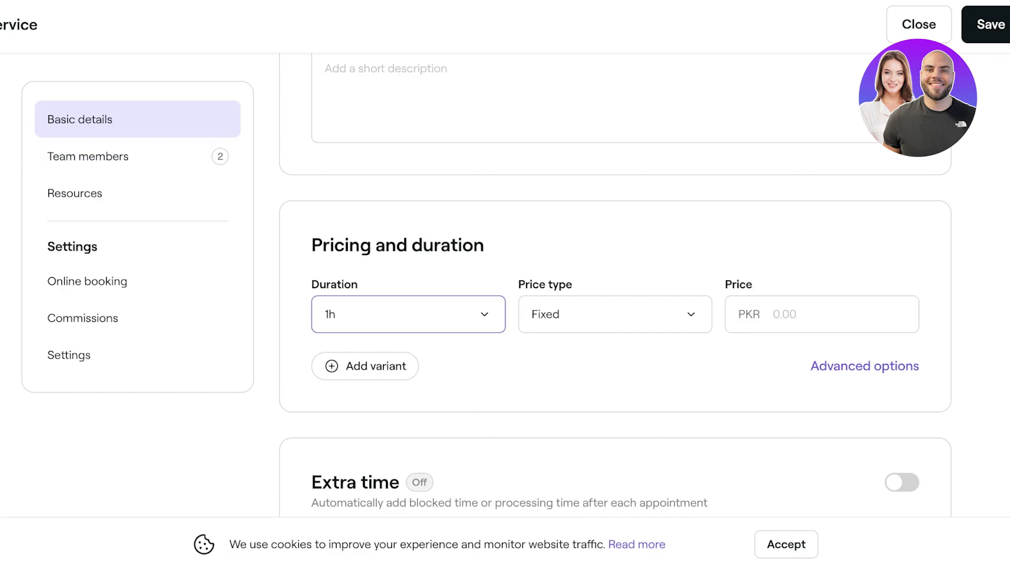
key(Up)
key(Up)
key(Up)
key(Up)
key(Up)
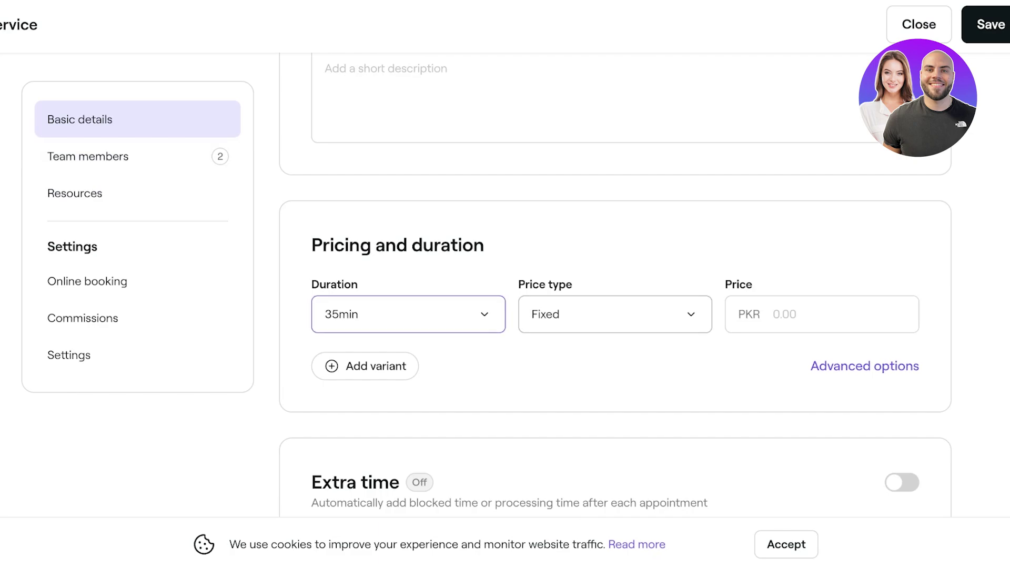
key(Tab)
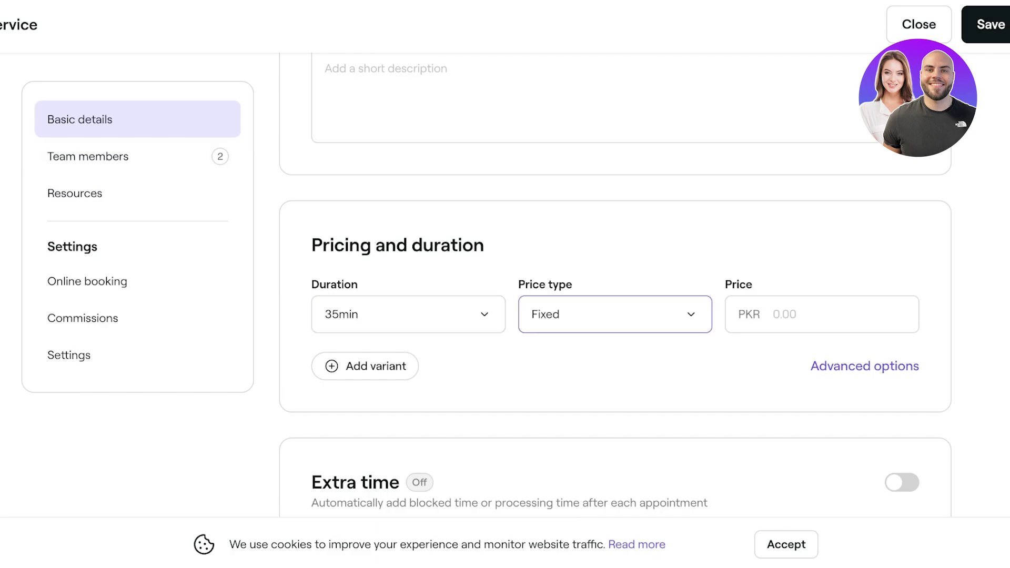
key(Down)
key(Down)
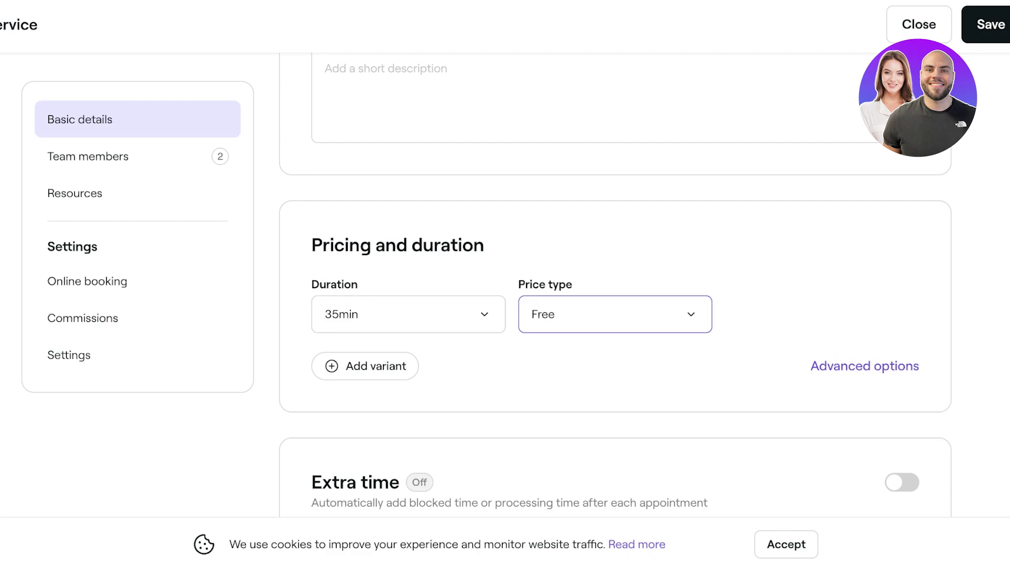
key(Up)
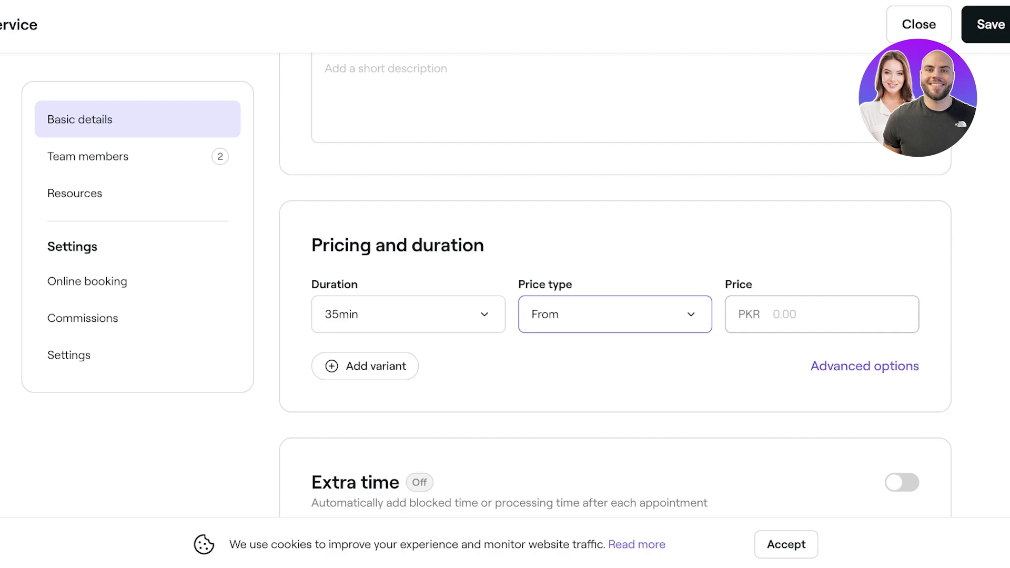
key(Tab)
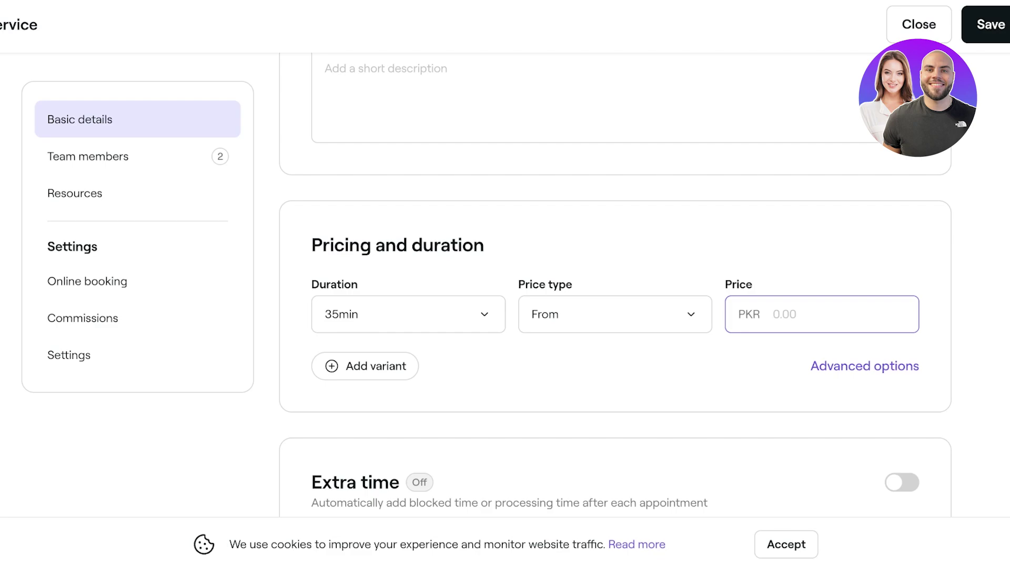
- Enter a Fixed price of PKR 300 for the service
text(30)
key(BackSpace)
text(00)
click(615, 314)
key(Up)
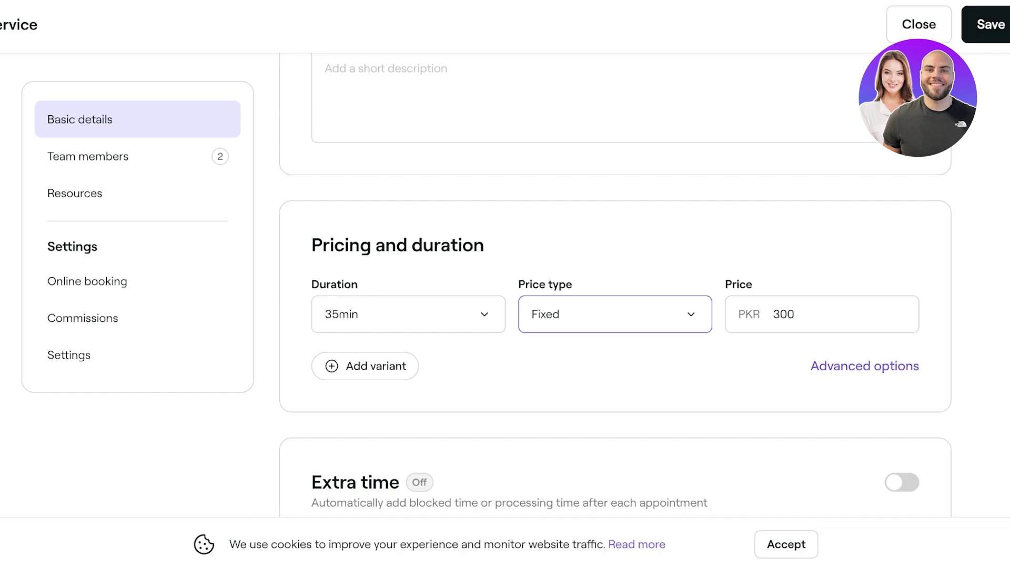
scroll(615, 316, up, 7)
scroll(615, 284, down, 6)
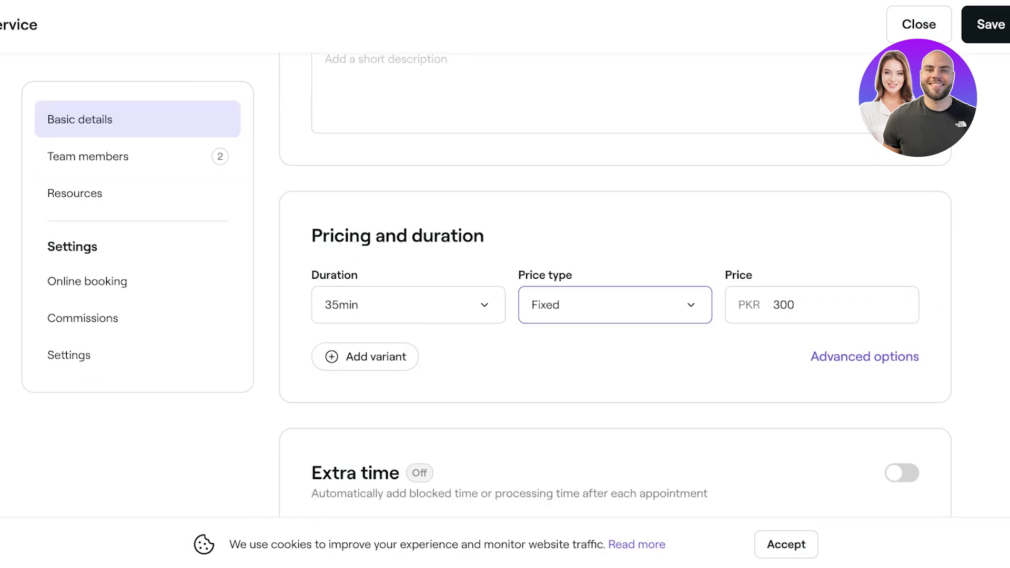
- Start a new price variant form, then dismiss it for now
click(365, 378)
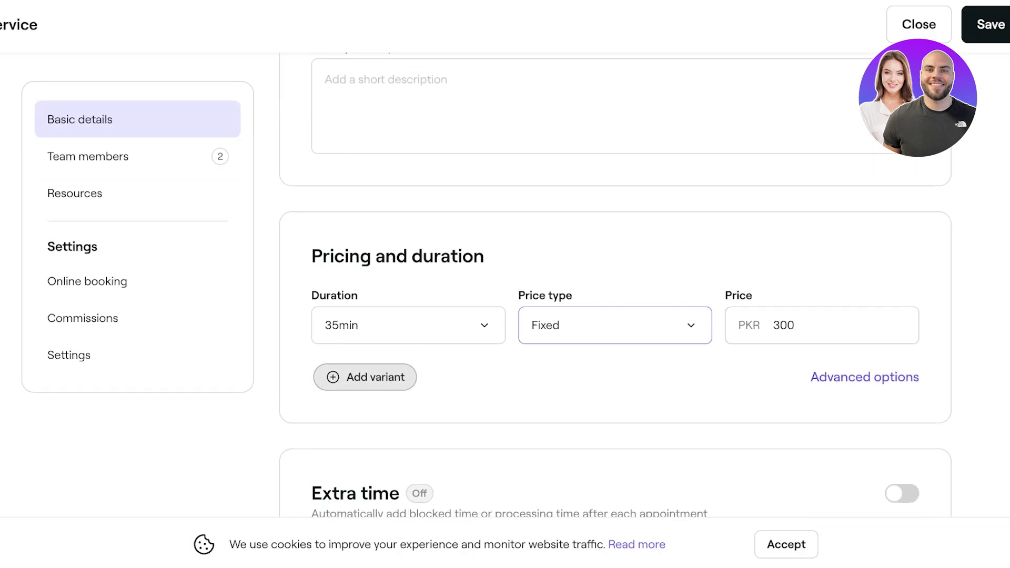
key(Escape)
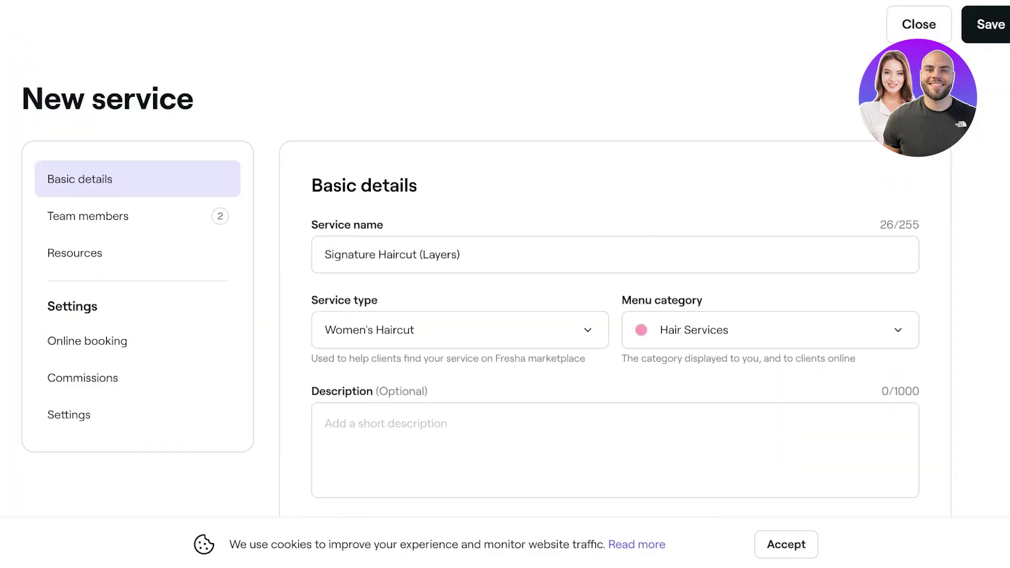
scroll(615, 284, down, 4)
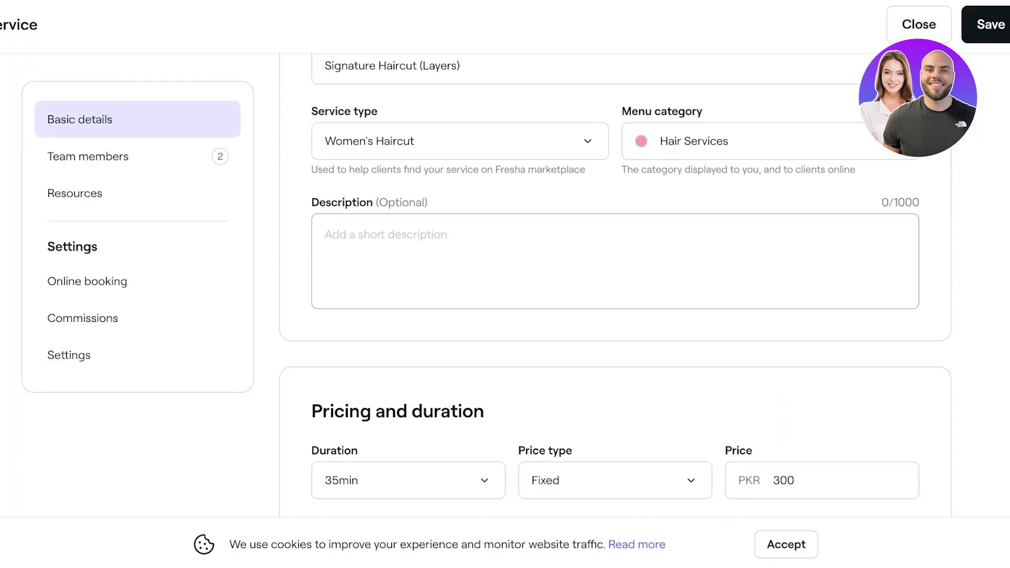
scroll(615, 284, down, 3)
- Create a variant named Haircut + Blowdry with a 50min duration
click(363, 356)
click(492, 246)
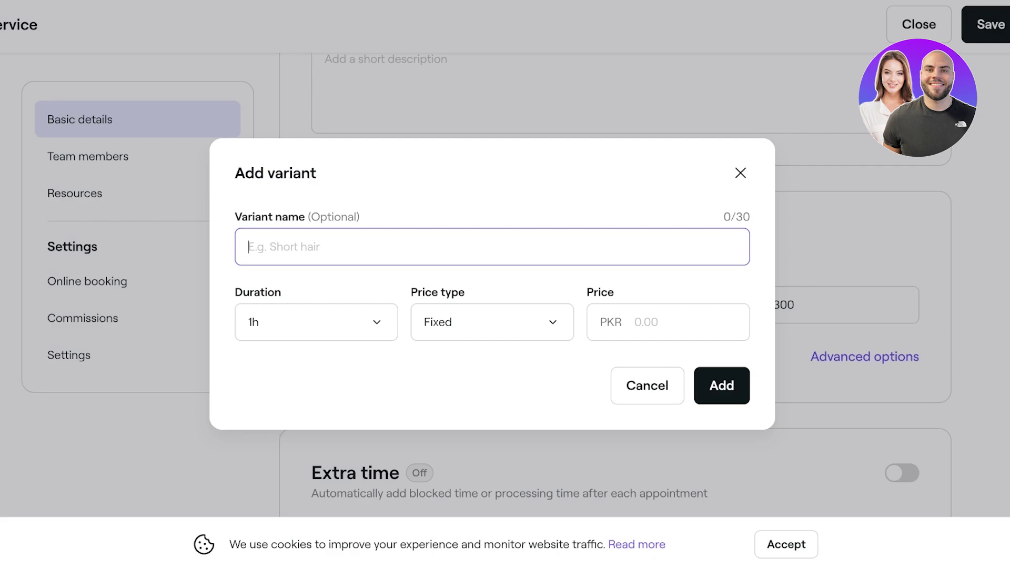
text(Haircut + Blowdry)
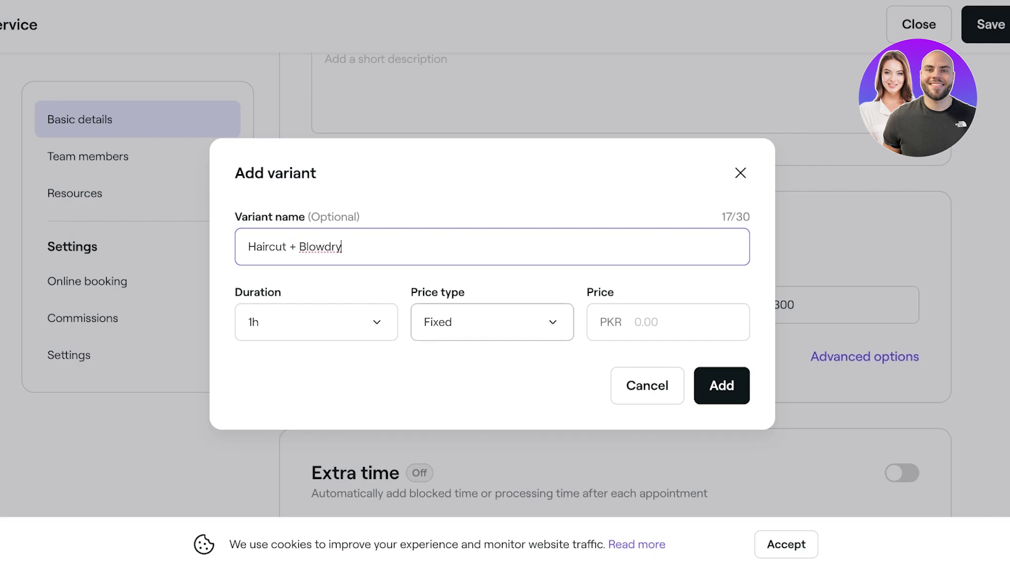
click(316, 322)
click(342, 247)
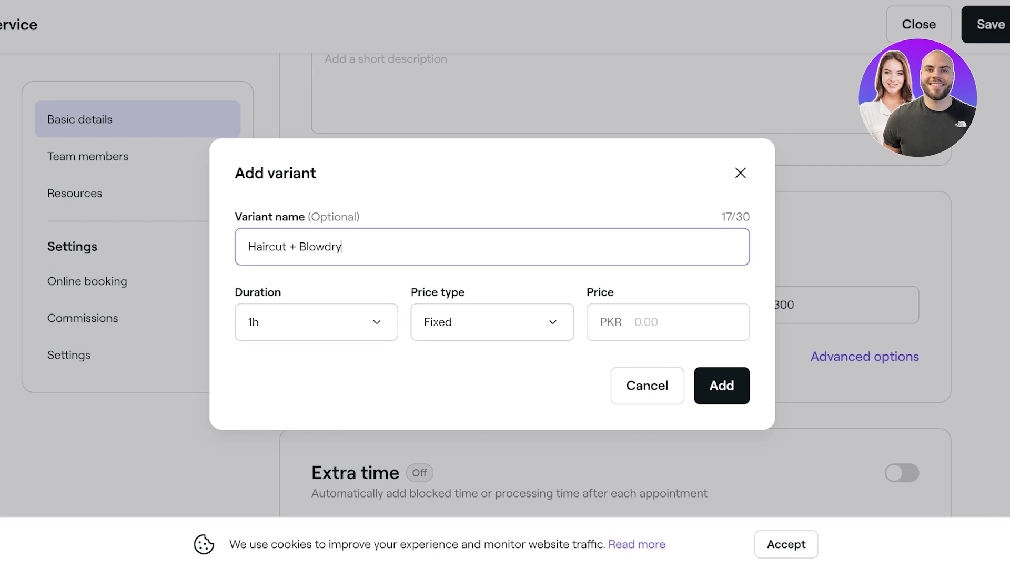
click(315, 322)
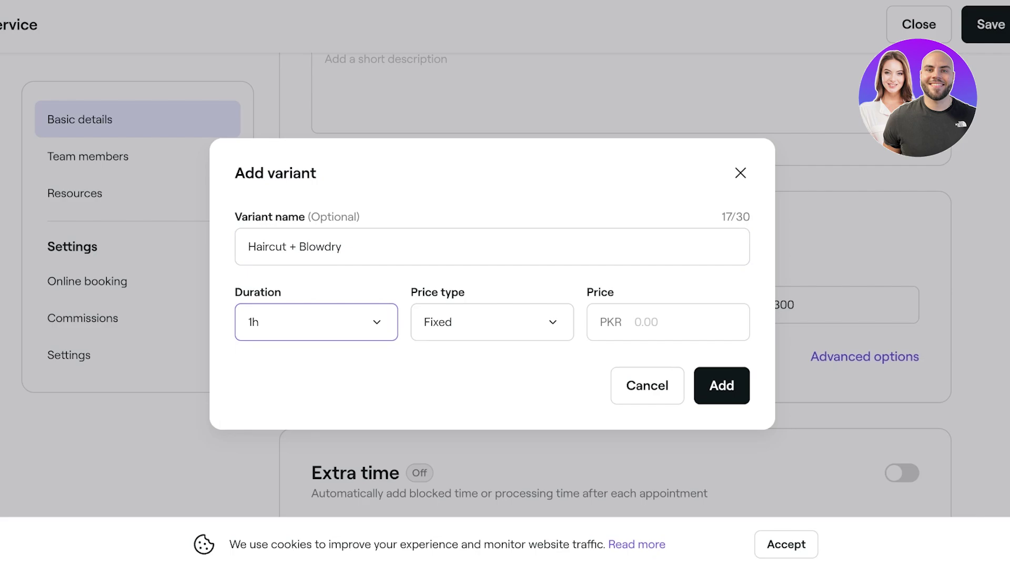
key(Up)
- Price the Haircut + Blowdry variant at PKR 400 and add it
click(491, 322)
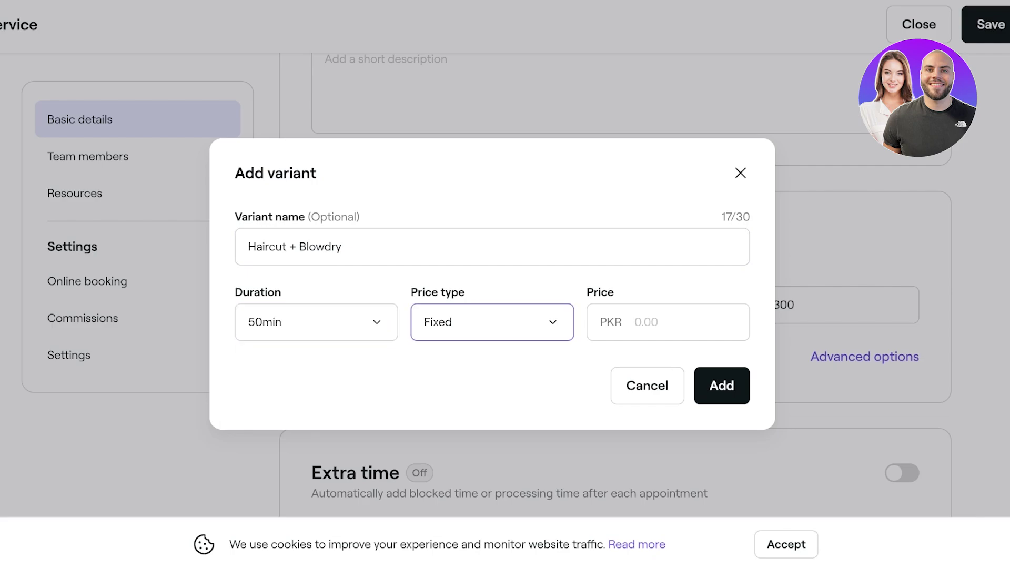
click(668, 322)
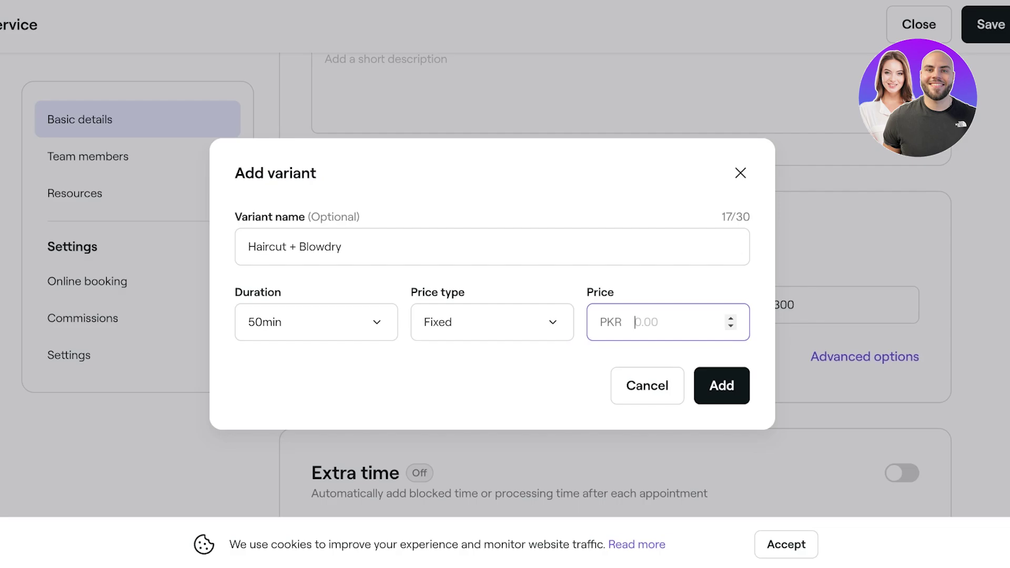
text(4000)
key(BackSpace)
click(722, 385)
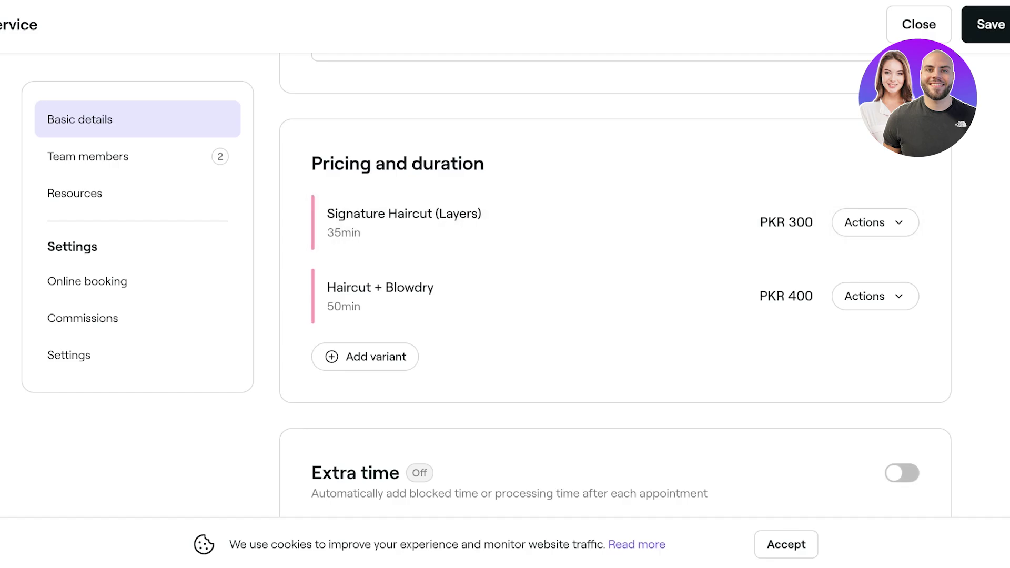
- Enable extra time as Blocked time after, shortened from 15min to 5min
click(902, 473)
scroll(902, 472, down, 2)
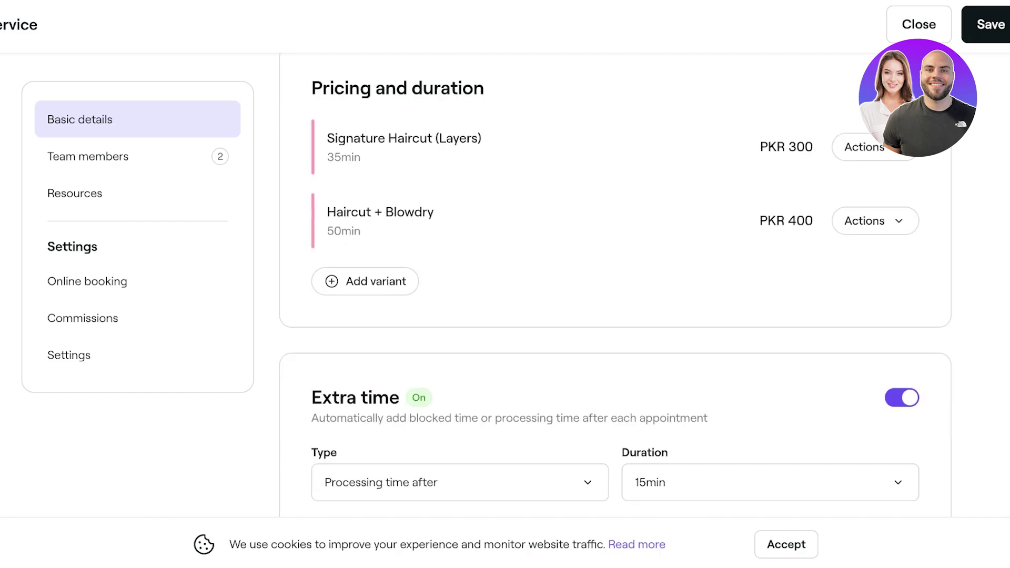
click(460, 482)
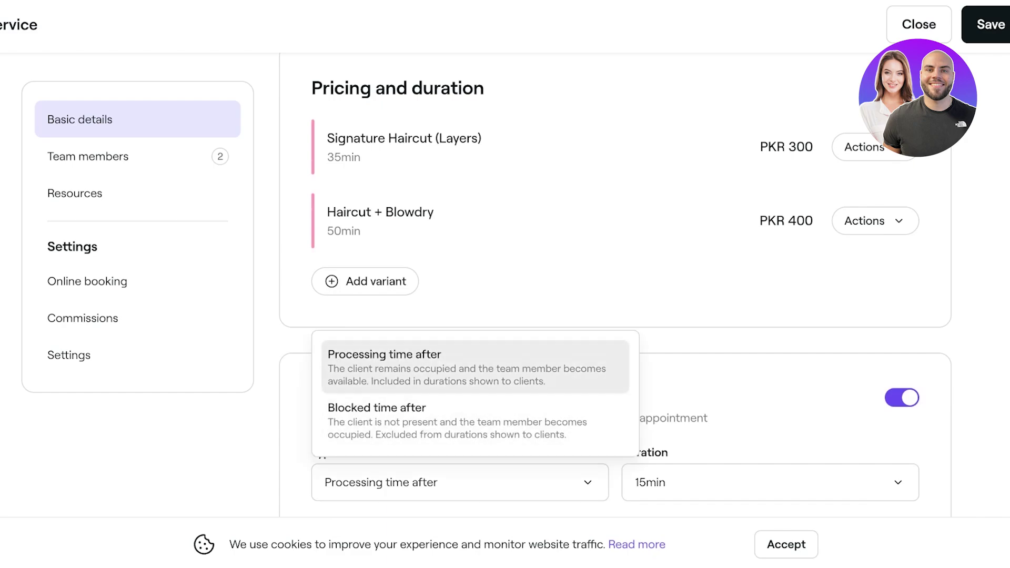
click(473, 367)
click(460, 482)
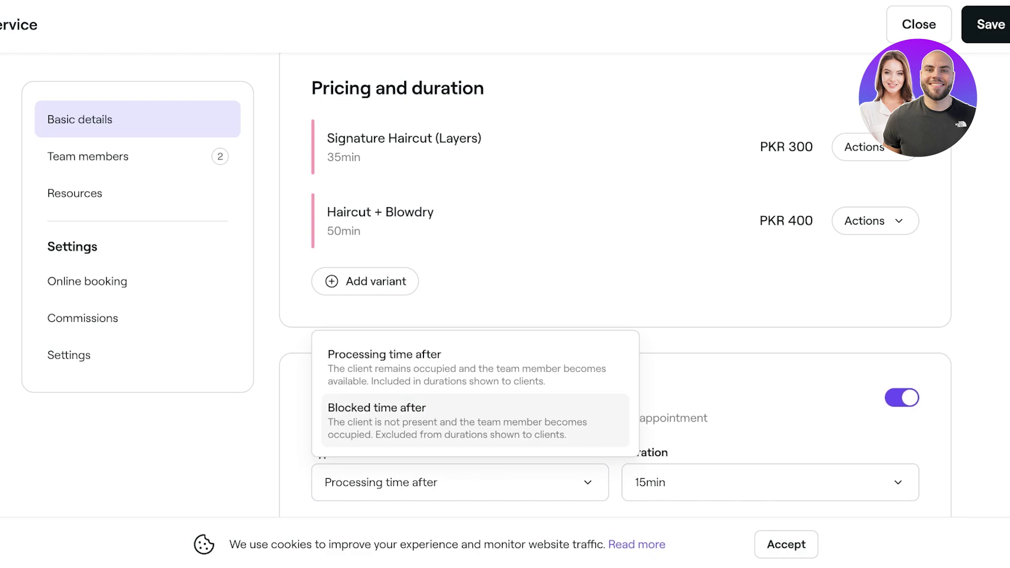
click(458, 415)
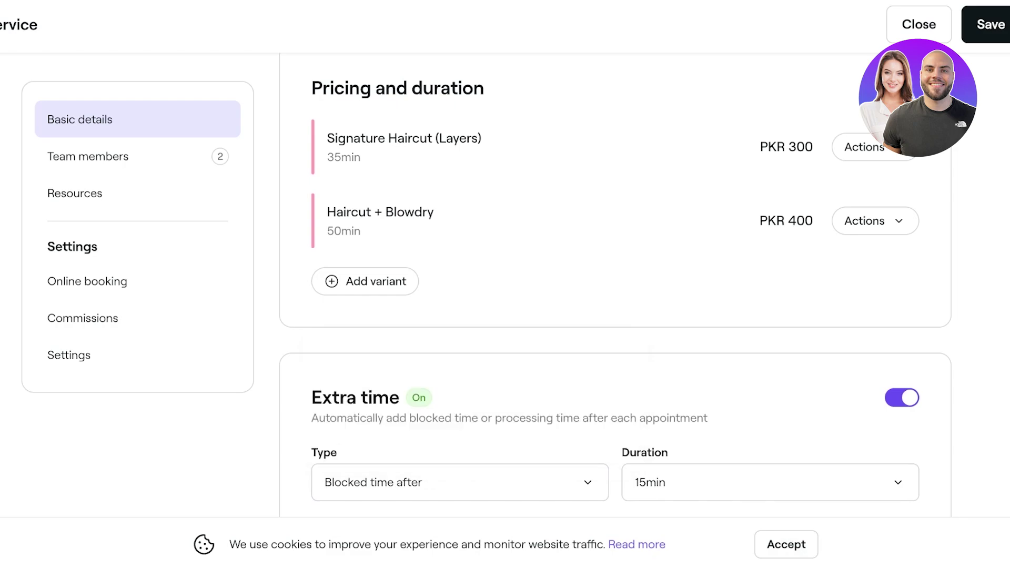
key(5)
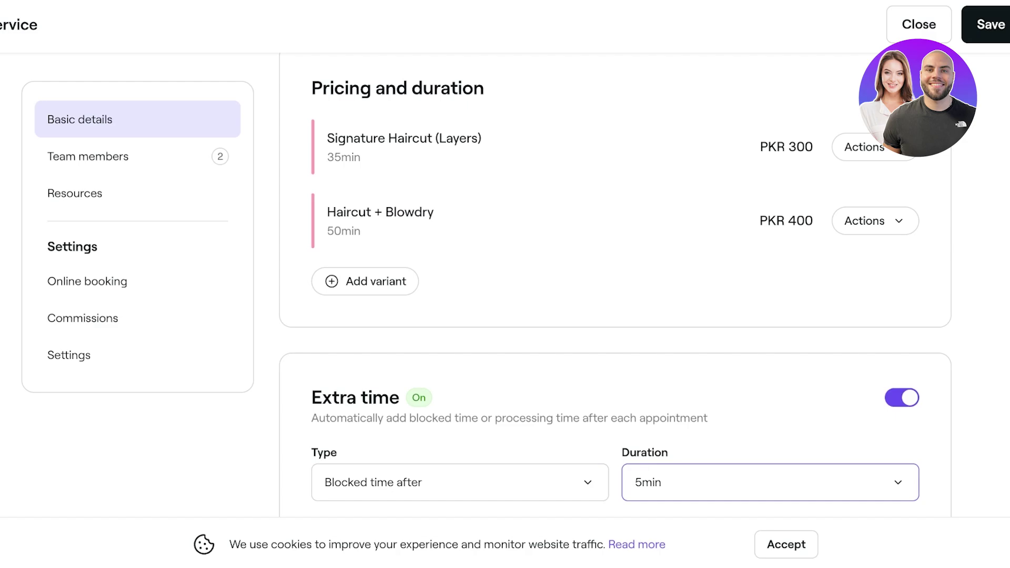
scroll(616, 284, up, 10)
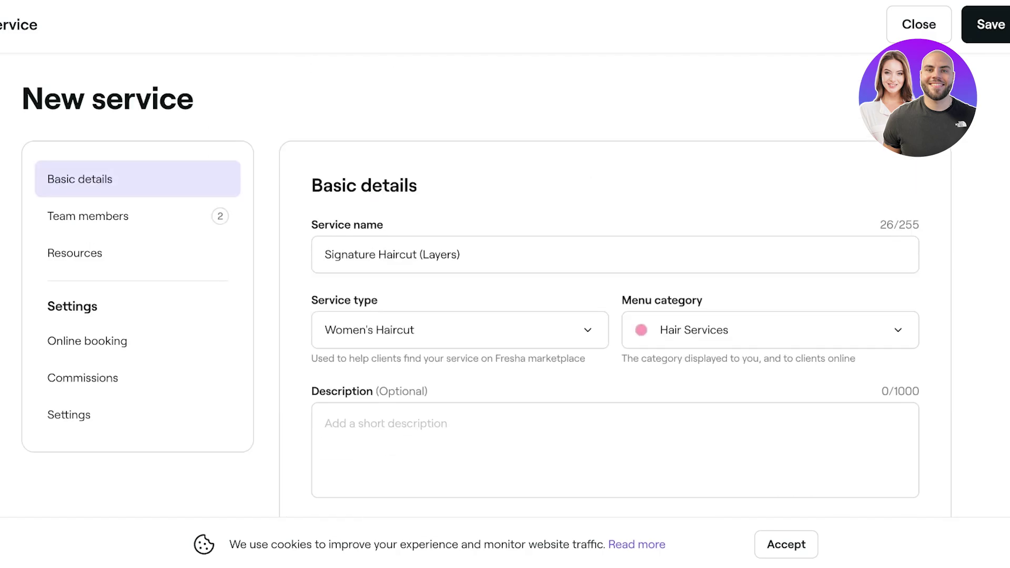
- Assign the service to only one team member instead of all
click(93, 215)
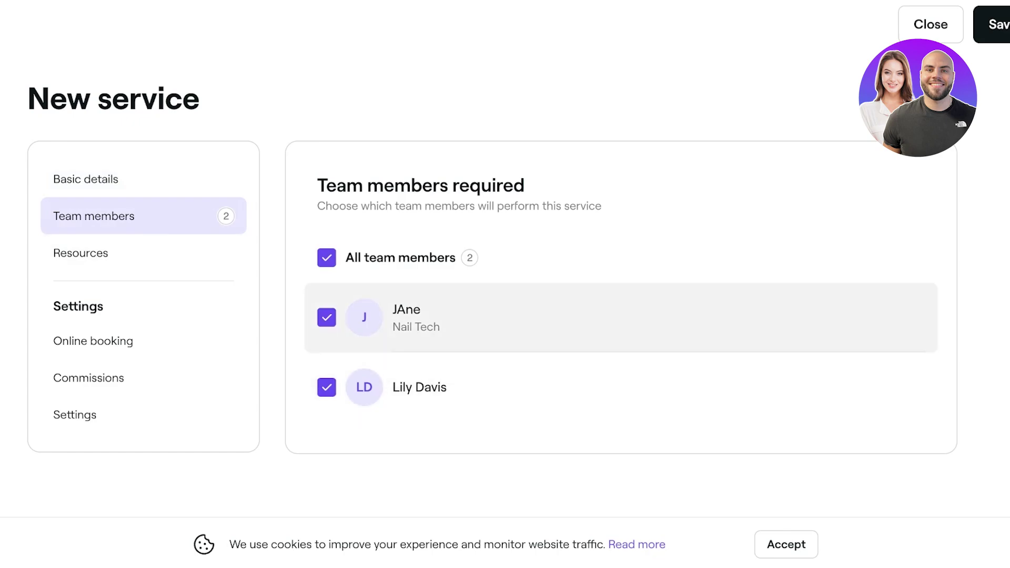
click(327, 257)
click(326, 387)
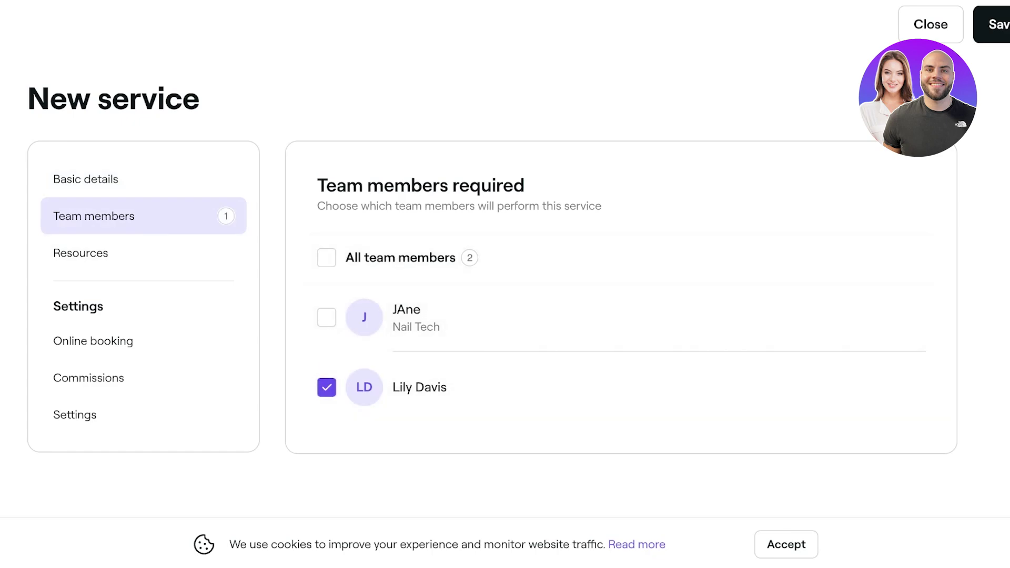
- Review the Online booking, Commissions, Settings and Resources tabs, then save the service
click(93, 341)
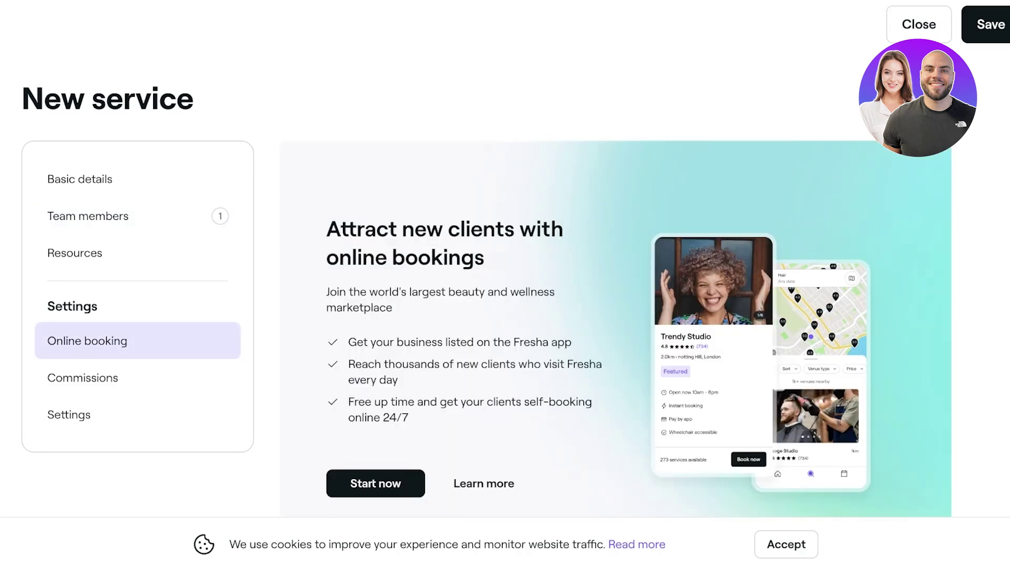
click(82, 377)
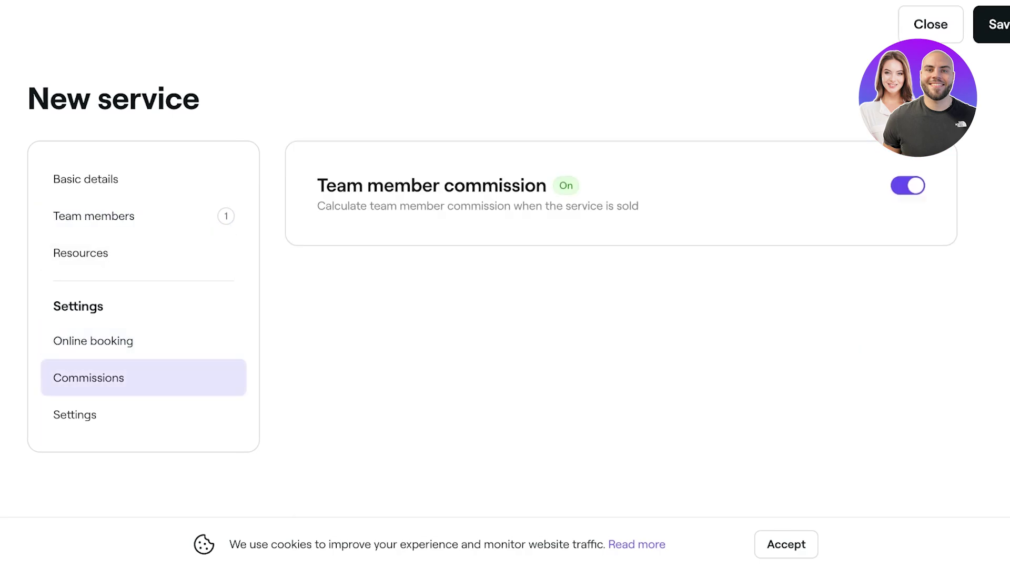
click(75, 415)
click(80, 254)
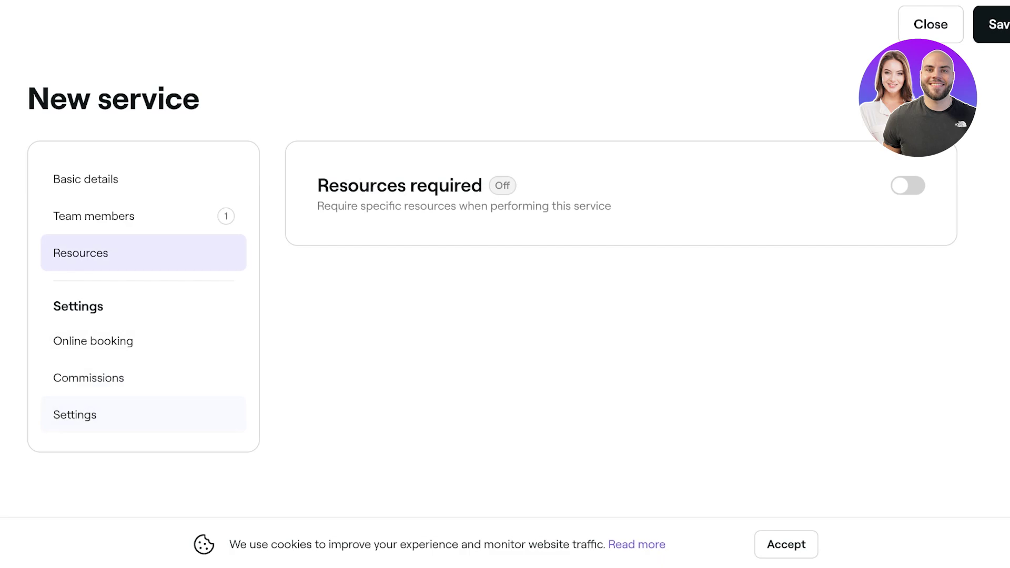
click(992, 24)
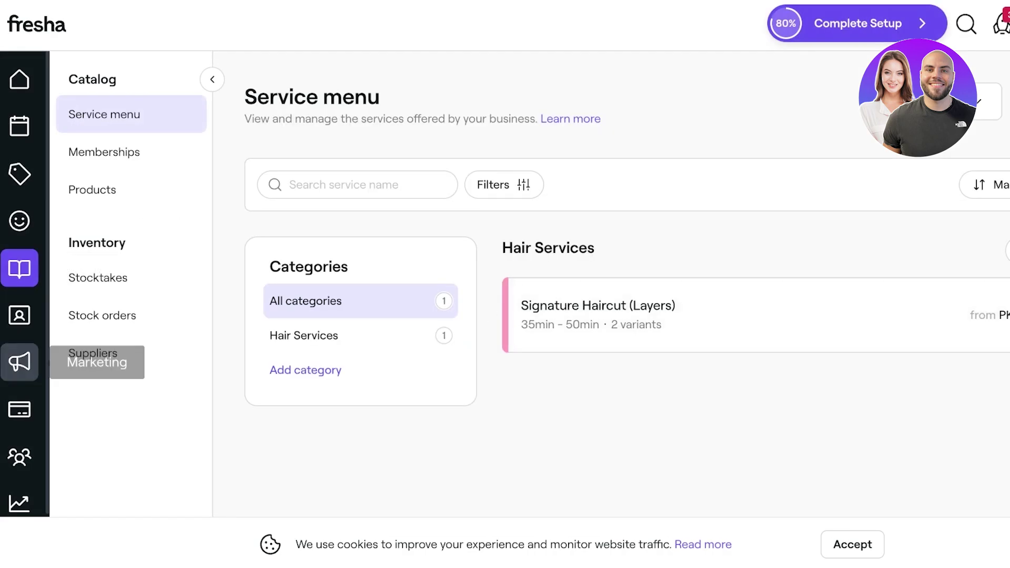
- Go to the Online booking section's Marketplace profile page from the sidebar
click(20, 315)
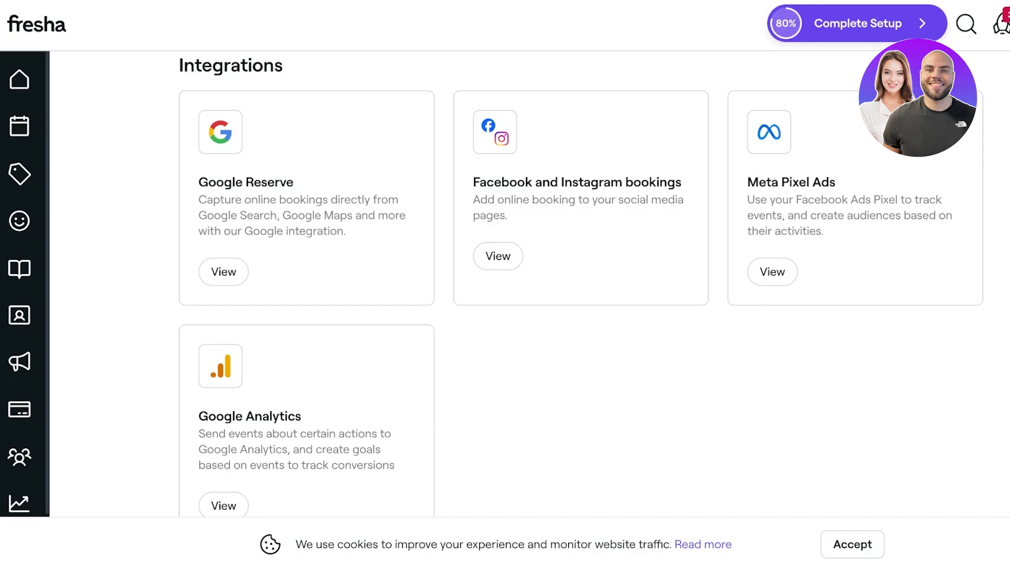
click(19, 315)
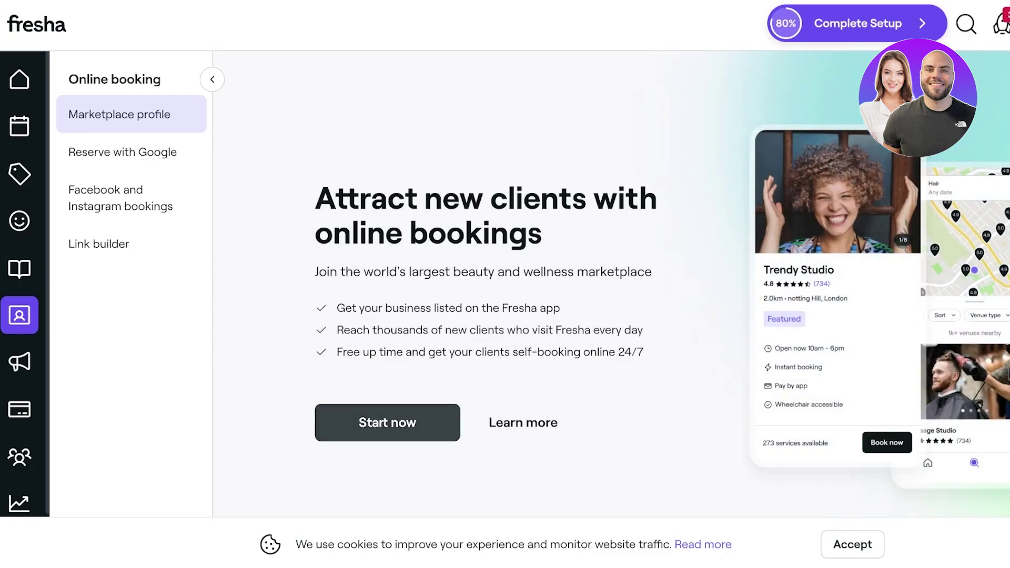
- Start the Fresha profile setup and continue past the Overview of fees
click(387, 422)
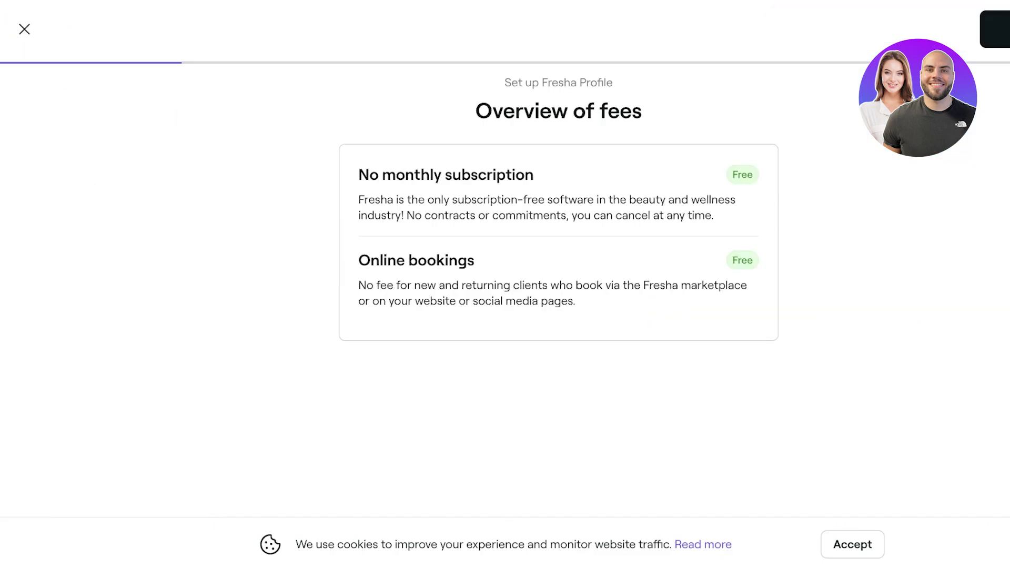
click(989, 29)
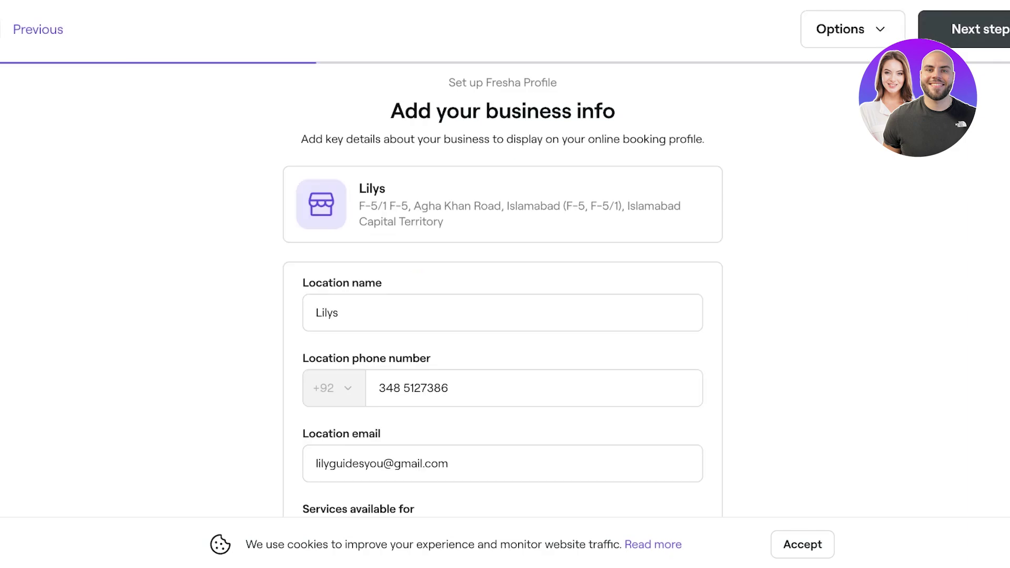
scroll(503, 284, down, 2)
scroll(502, 284, up, 2)
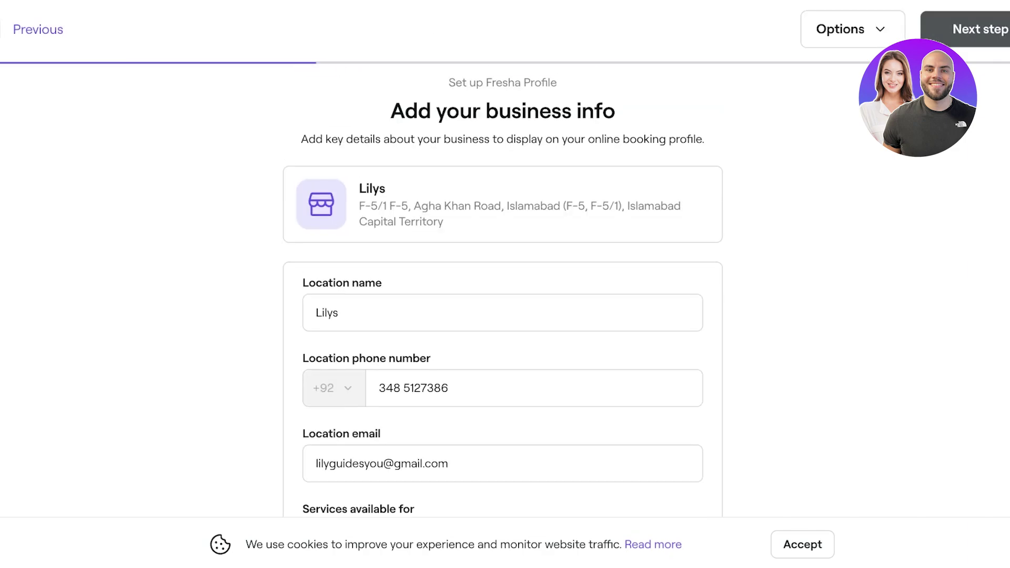
- Enter the business description ending with 'facials we have it all.'
click(979, 29)
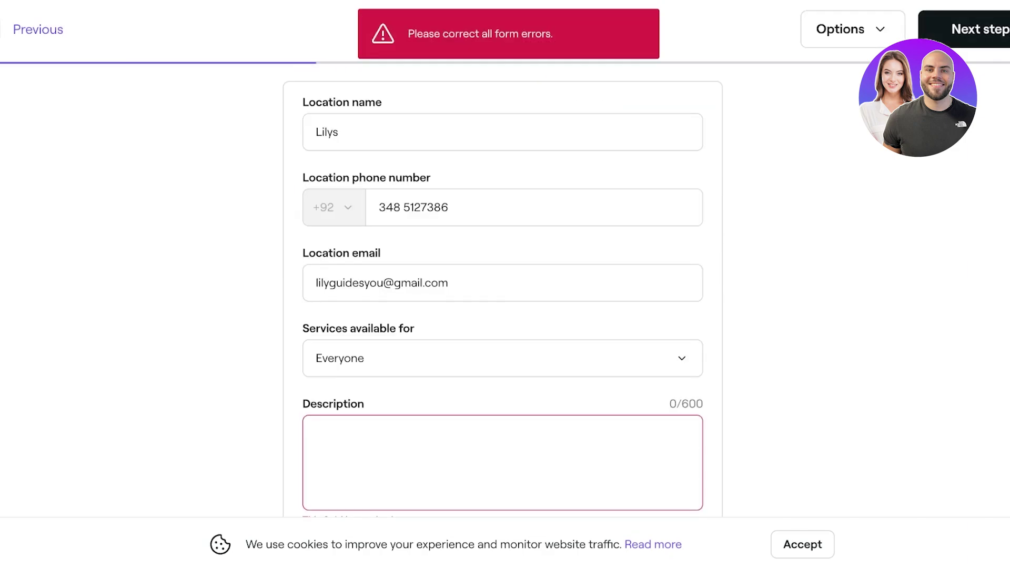
text(Beauty Bar)
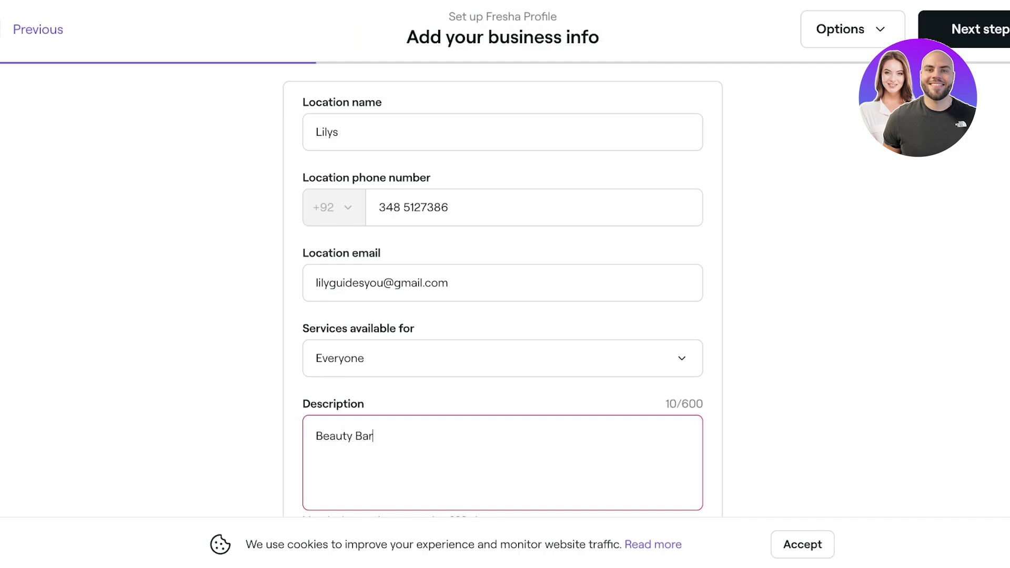
text(, Salon and Treatment )
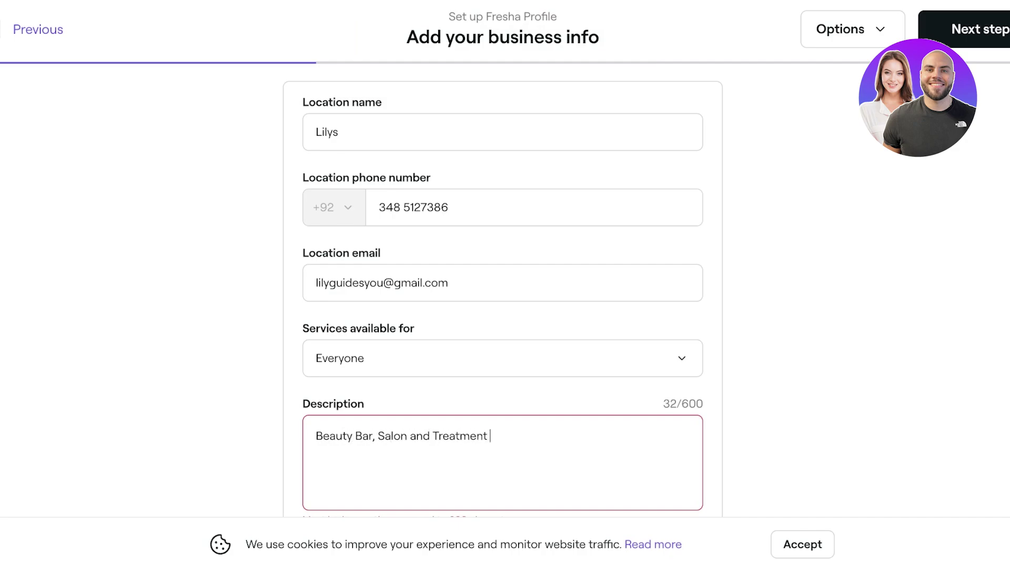
text(Center)
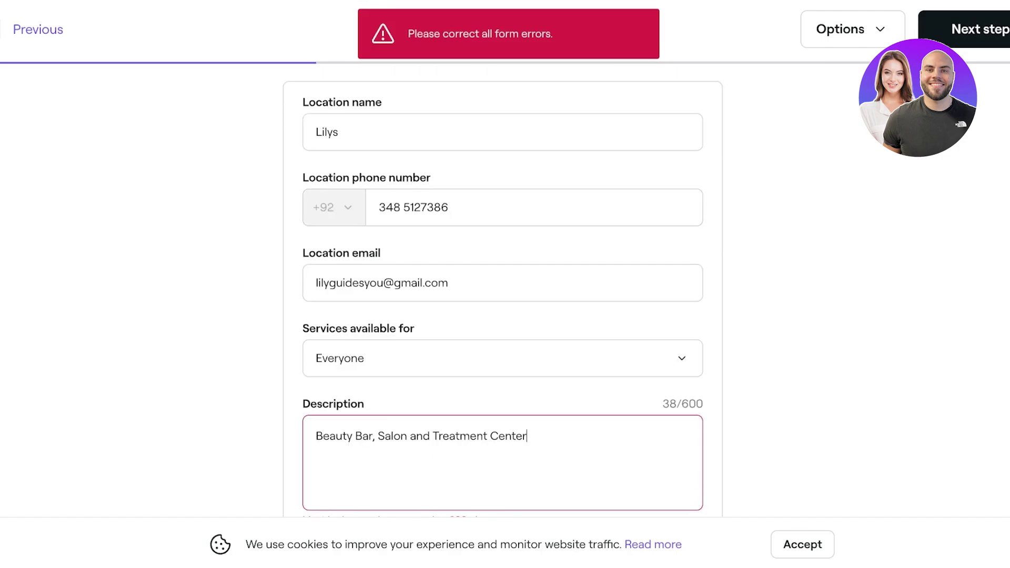
text(. )
text(We provide)
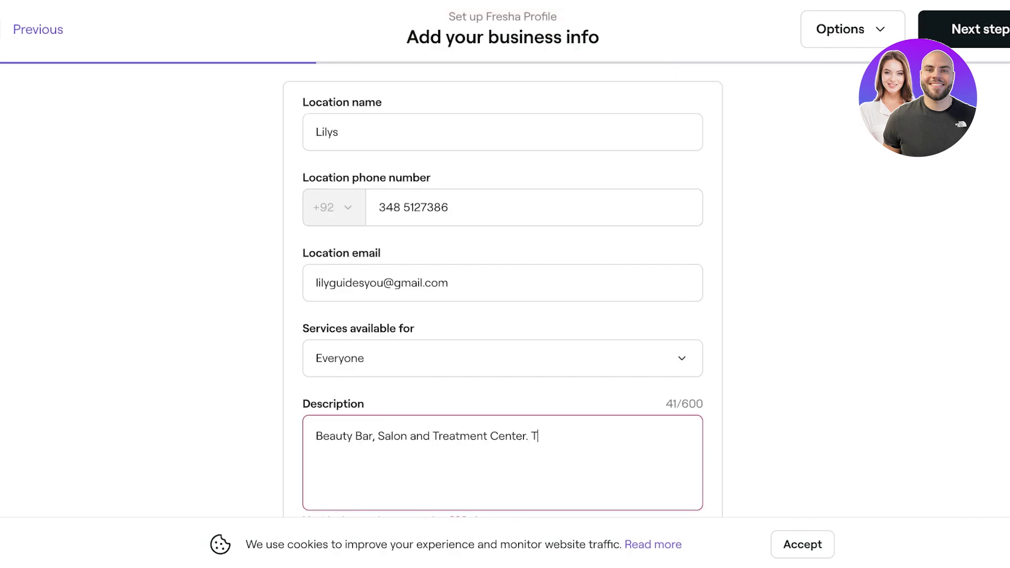
text( all )
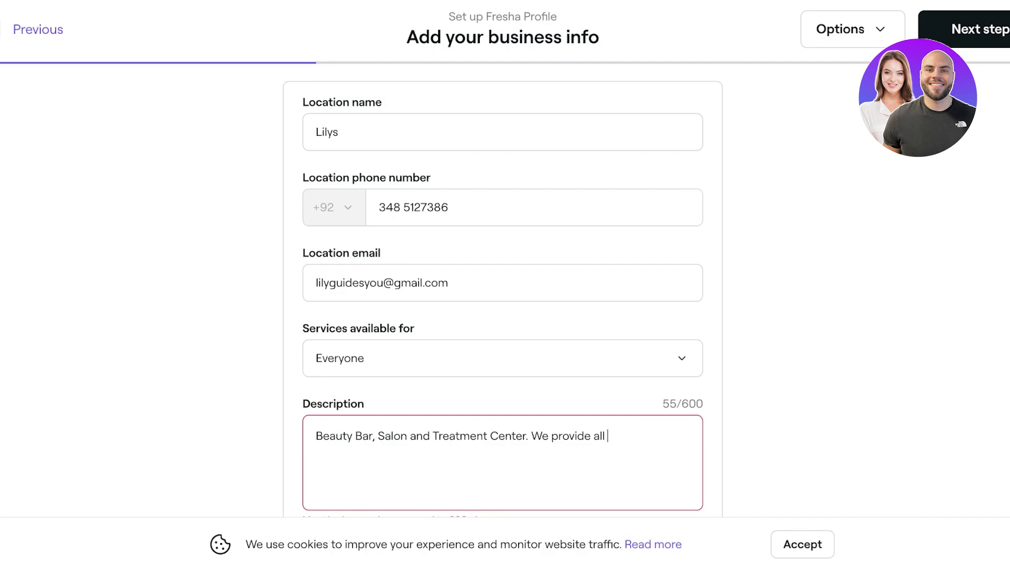
text(types of beauty and)
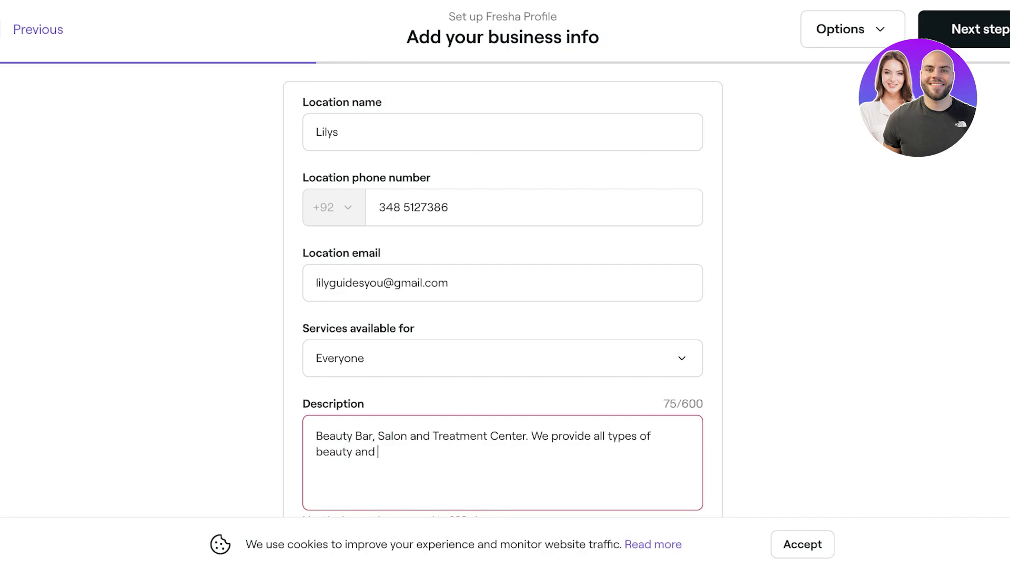
text( nail services. from hair)
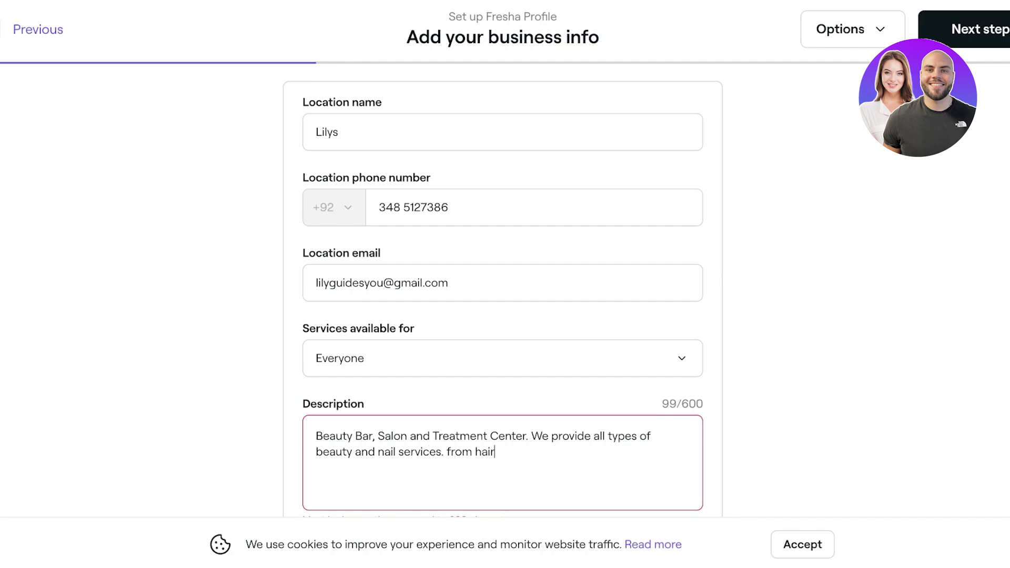
text(, nails to d)
key(BackSpace)
text(facials we )
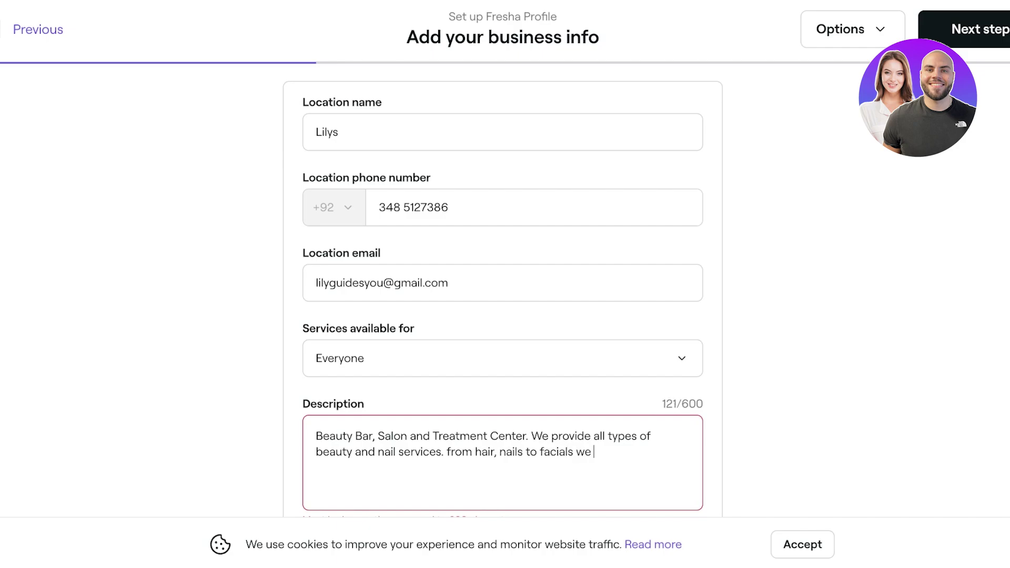
text(have it all.)
- Repeat the description text at its end and continue to the location step
key(ctrl+a)
key(ctrl+c)
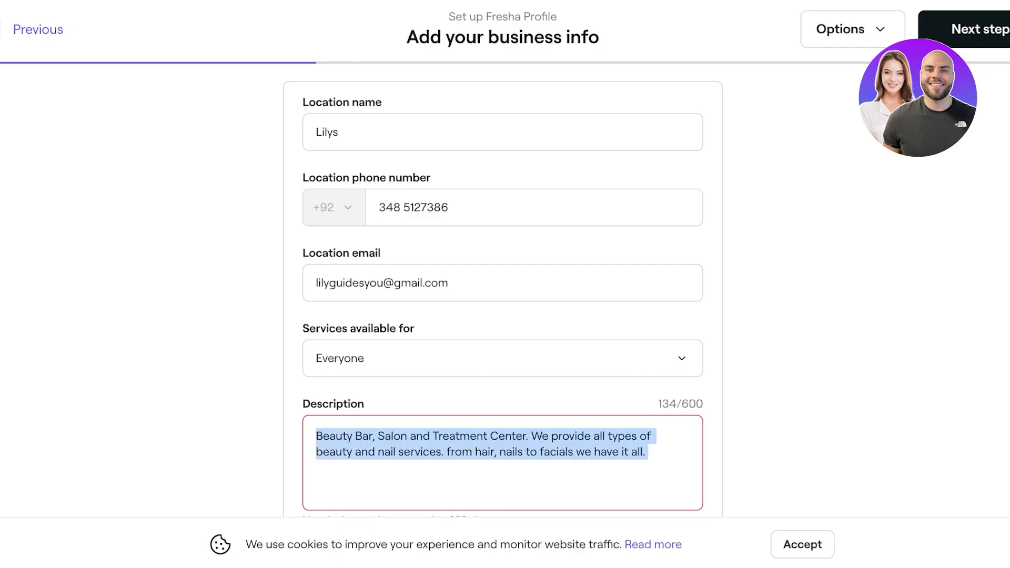
click(648, 452)
key(ctrl+v)
key(ctrl+v)
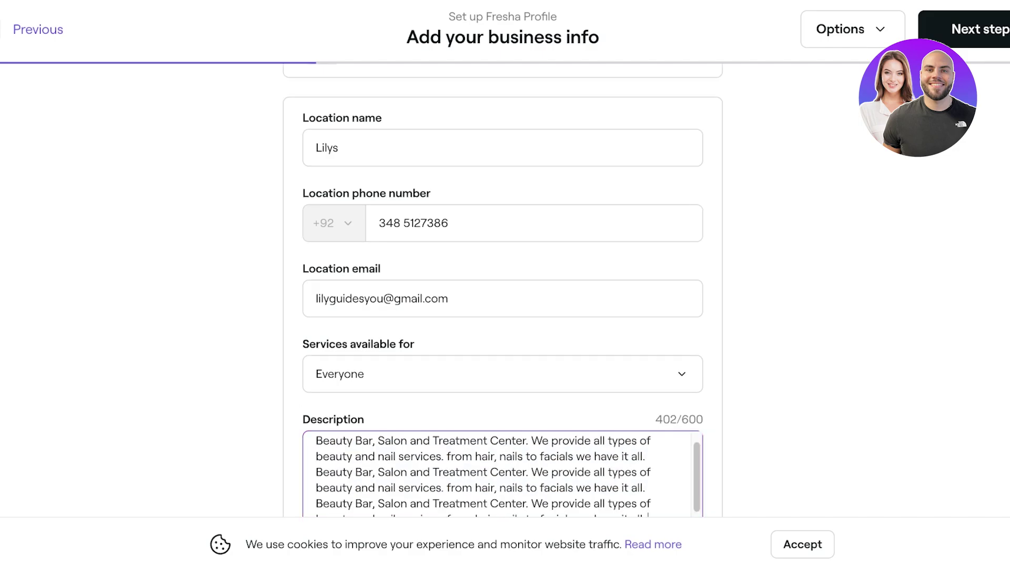
click(964, 29)
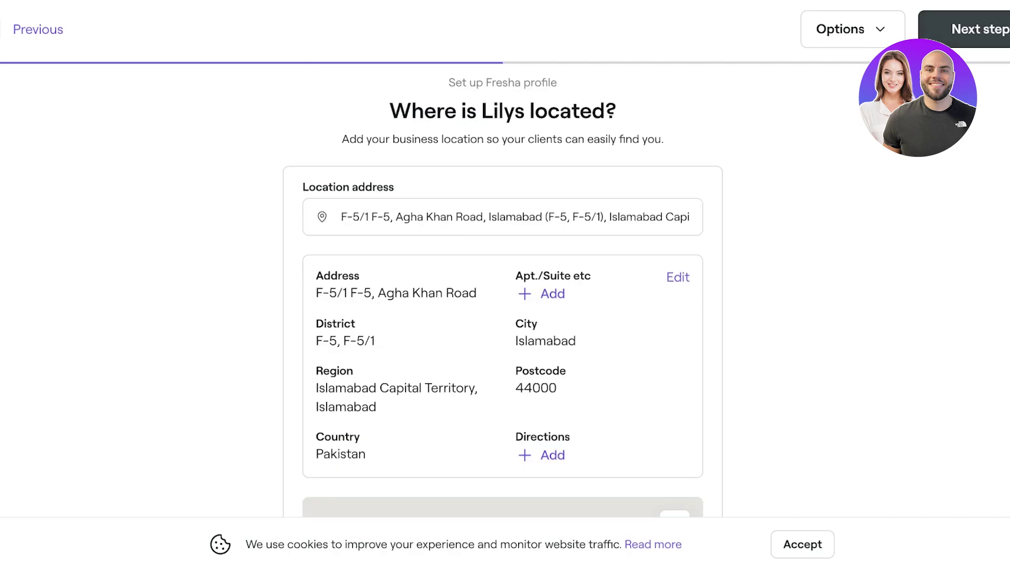
- Move past the location step and set Monday's hours to 10:00am–2:00pm
click(964, 28)
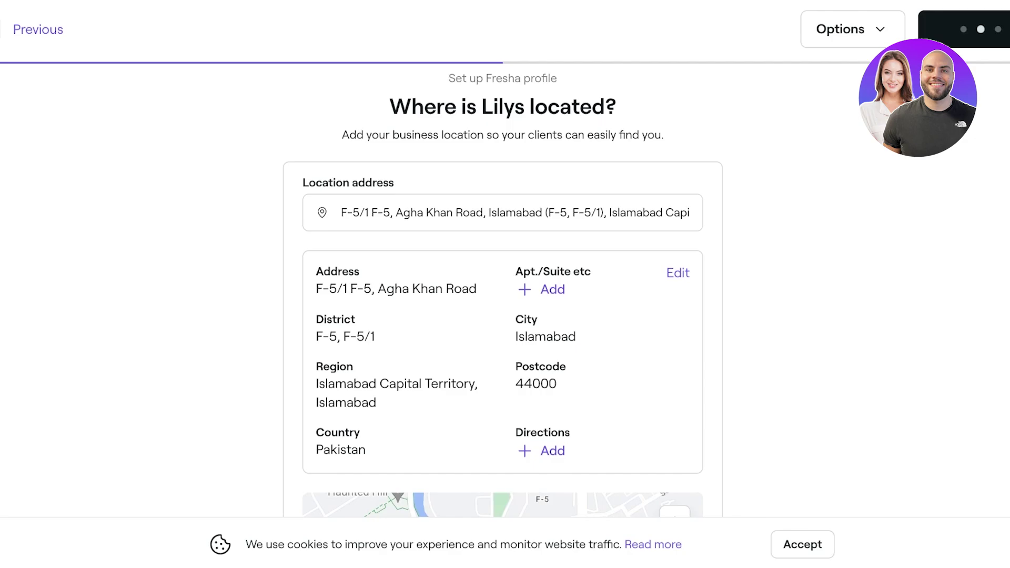
scroll(503, 316, down, 3)
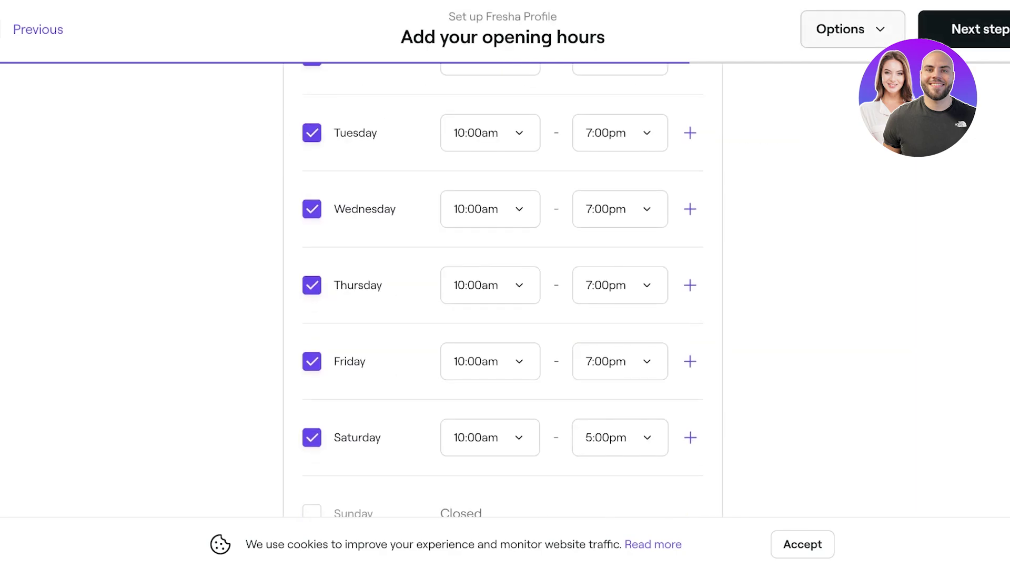
scroll(503, 315, up, 3)
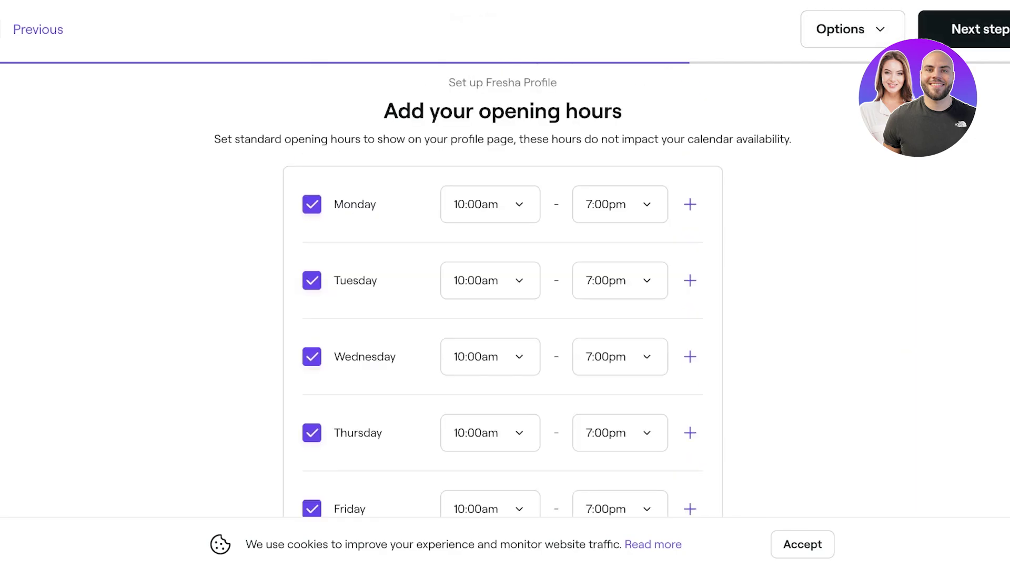
scroll(502, 316, down, 3)
scroll(503, 315, up, 3)
click(490, 204)
click(620, 204)
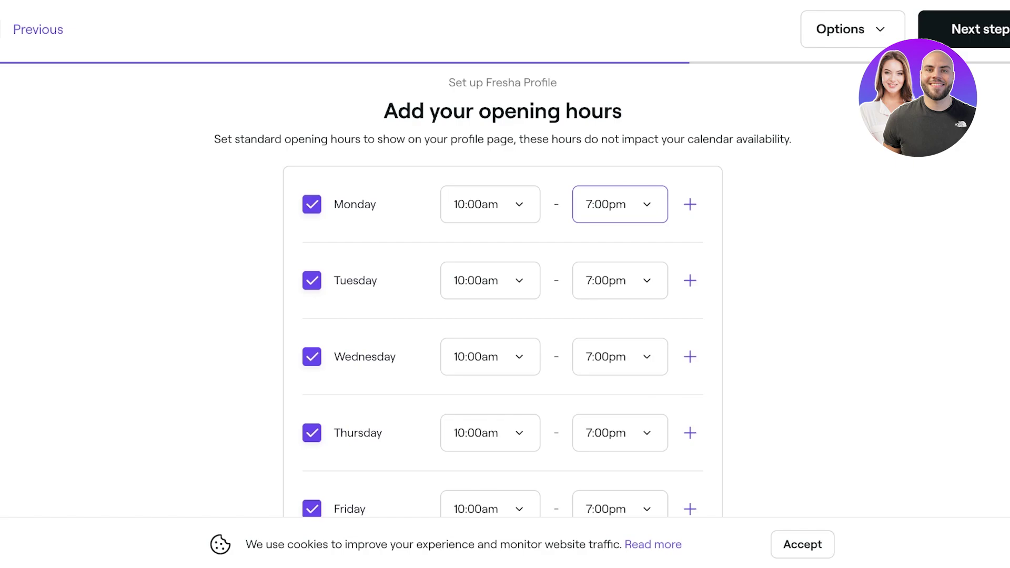
click(620, 204)
- Add a 4:00pm–9:00pm second shift on Monday and copy it to other days
click(690, 204)
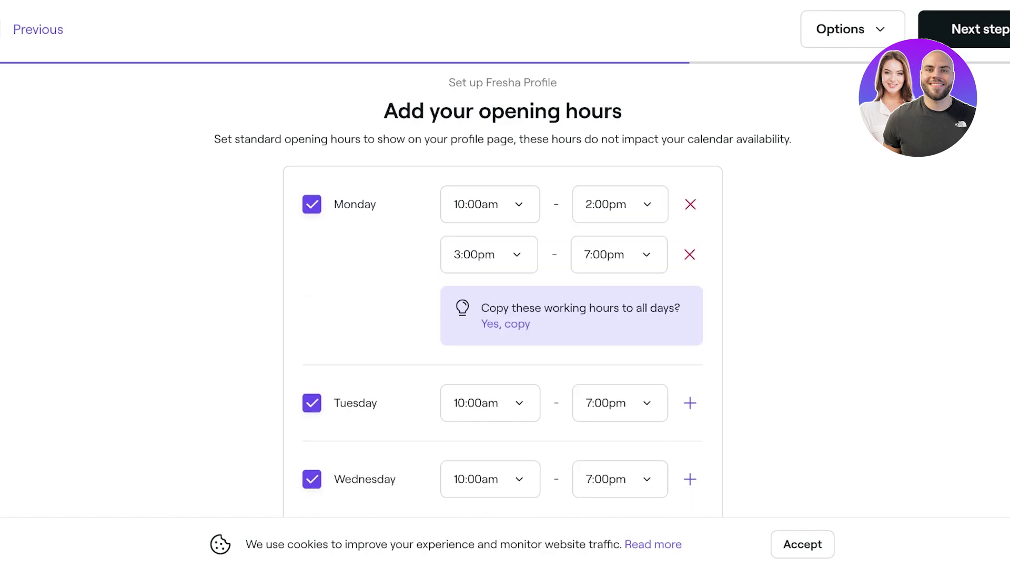
click(489, 254)
key(4)
key(Tab)
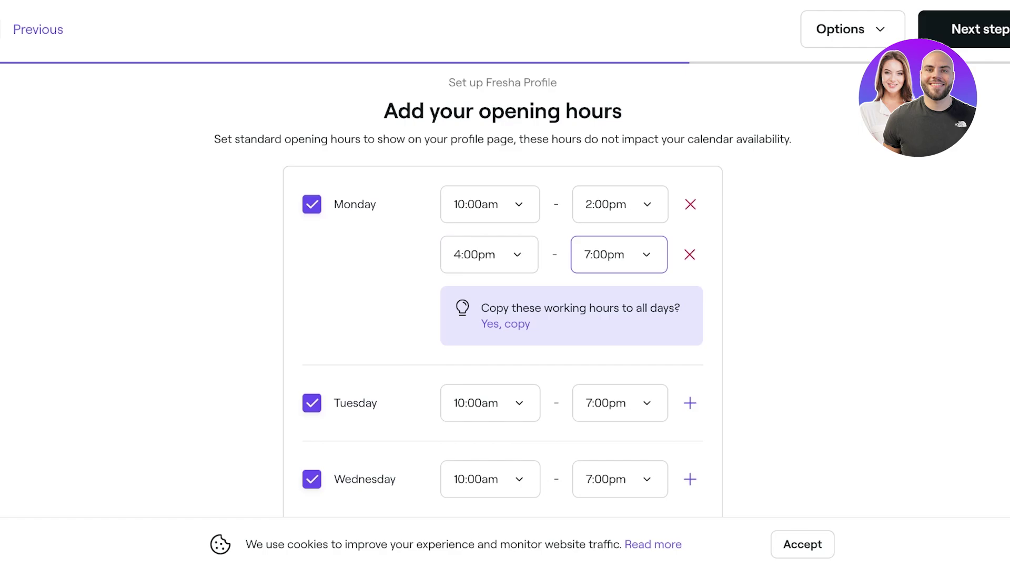
key(9)
key(Tab)
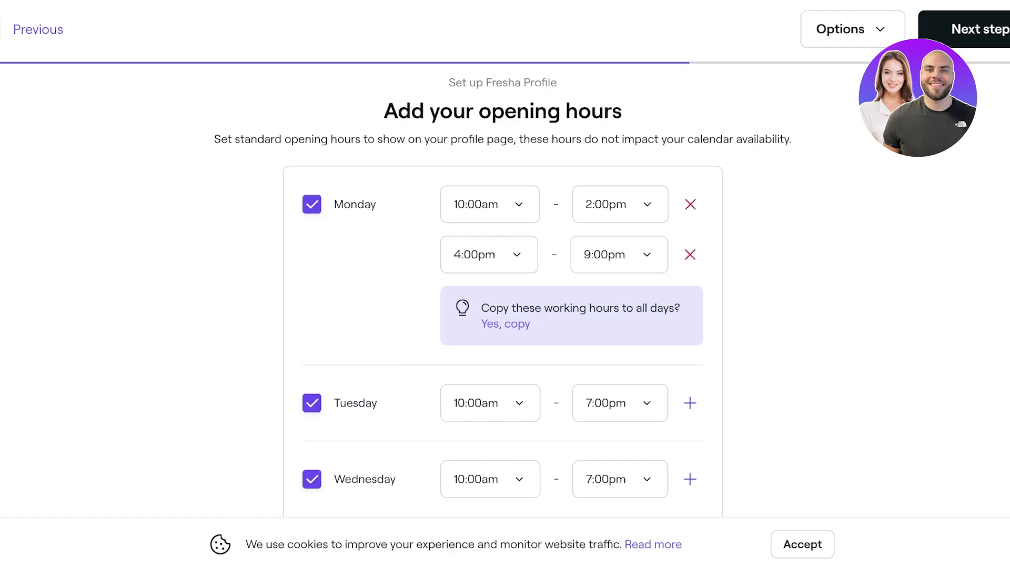
key(Return)
- Check the week's opening hours, Sunday closed, and continue to business photos
scroll(502, 290, down, 8)
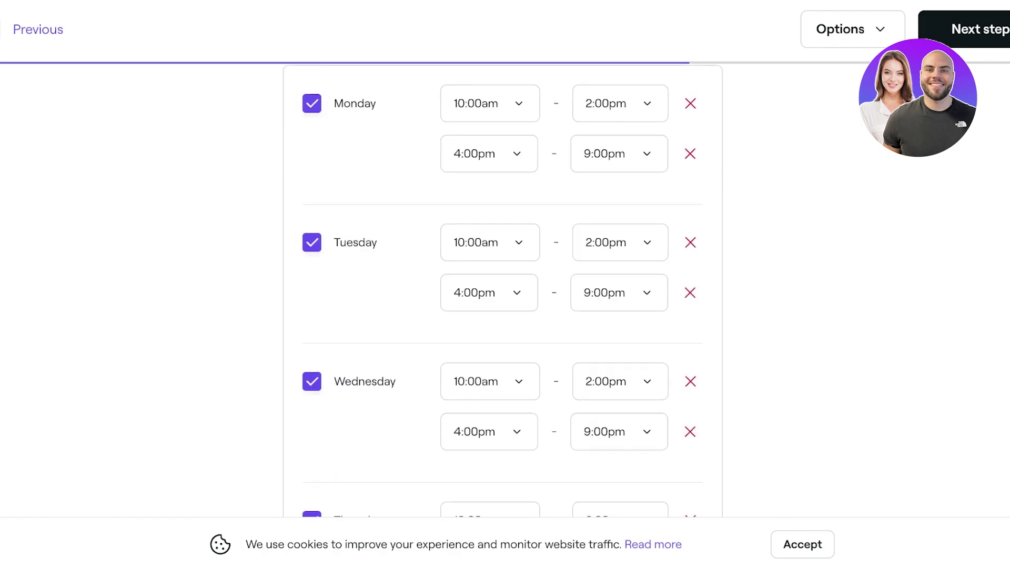
scroll(502, 290, down, 2)
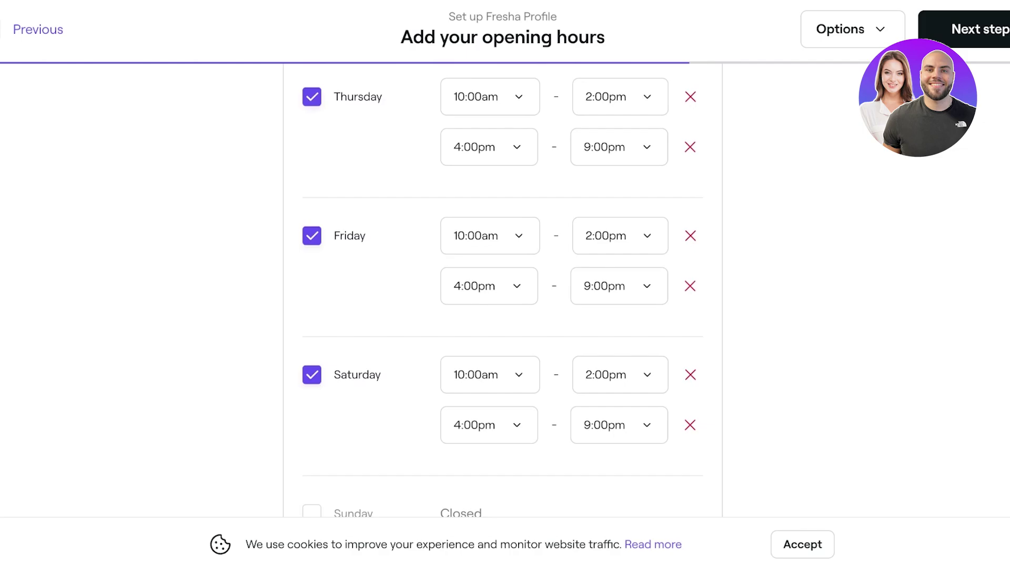
scroll(503, 289, up, 10)
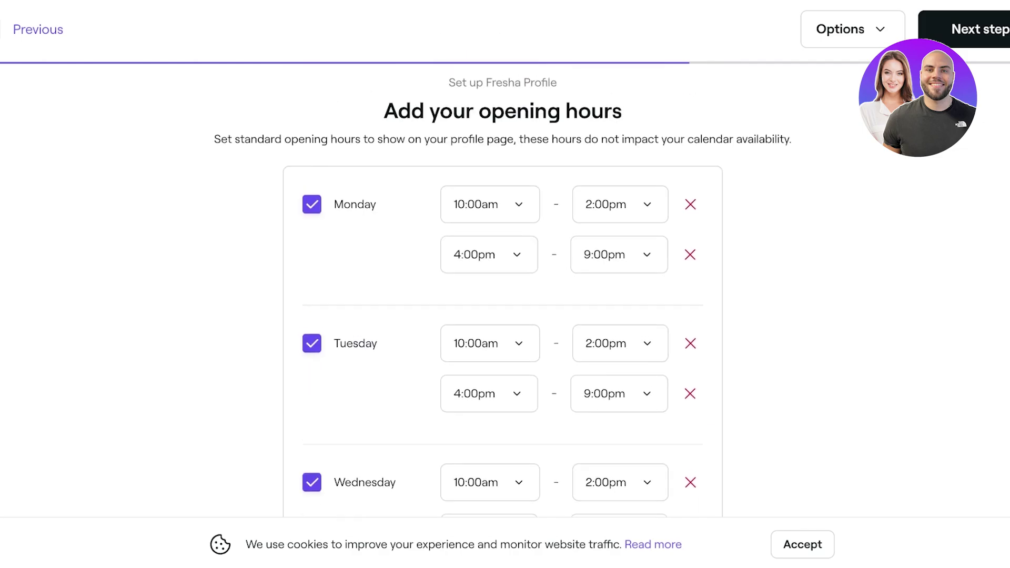
scroll(502, 290, down, 10)
scroll(502, 297, up, 1)
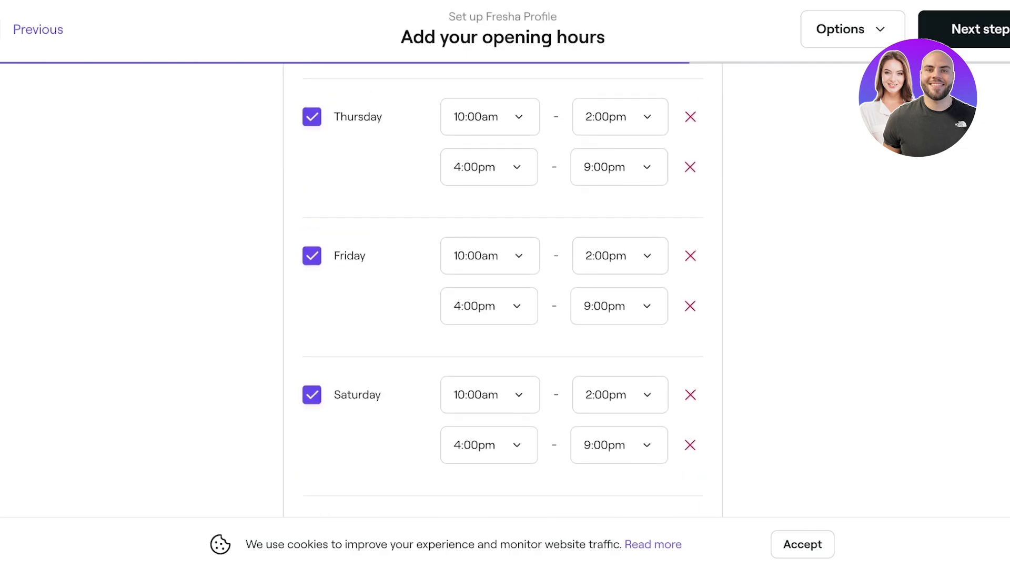
click(963, 42)
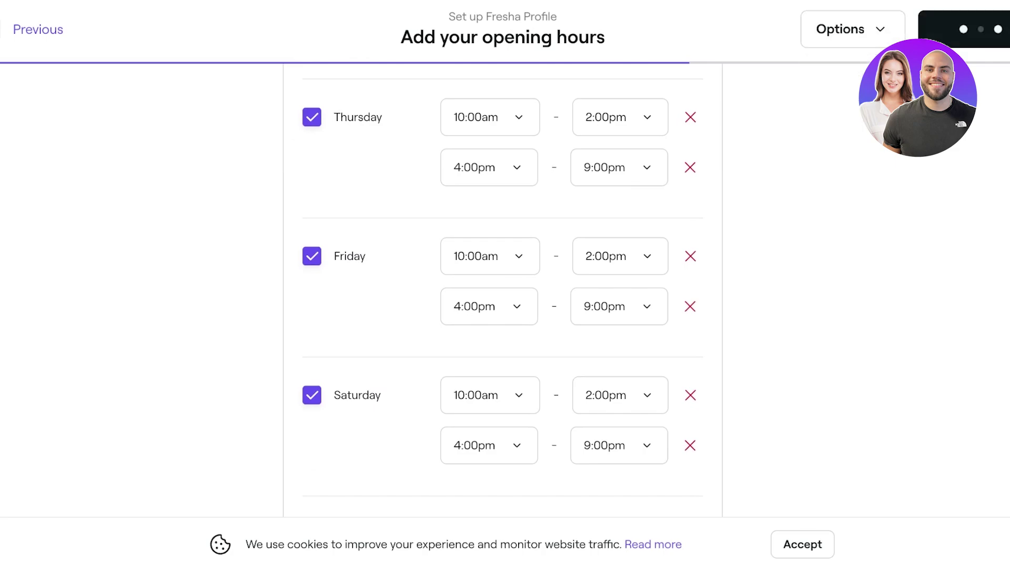
- Copy the published profile's booking link and open a new browser tab
scroll(502, 263, down, 2)
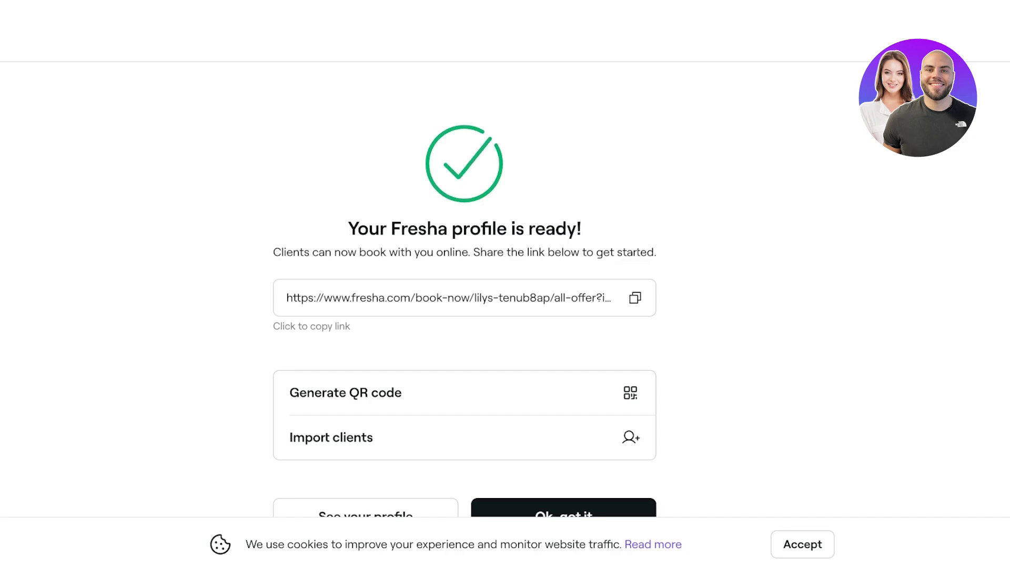
click(465, 298)
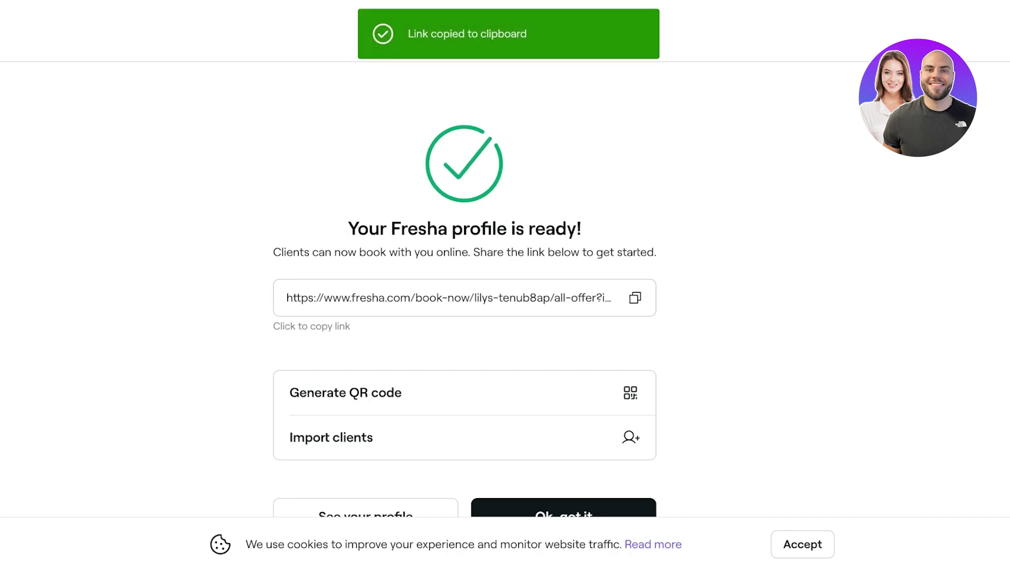
key(ctrl+t)
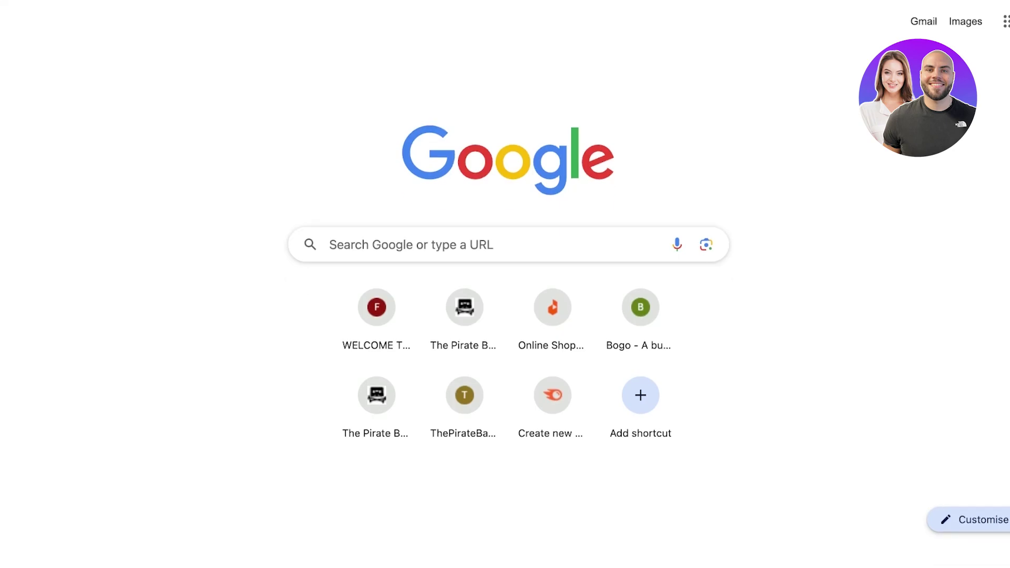
- Load the booking link and book Signature Haircut (Layers) as Haircut + Blowdry for PKR 400
key(ctrl+v)
key(Return)
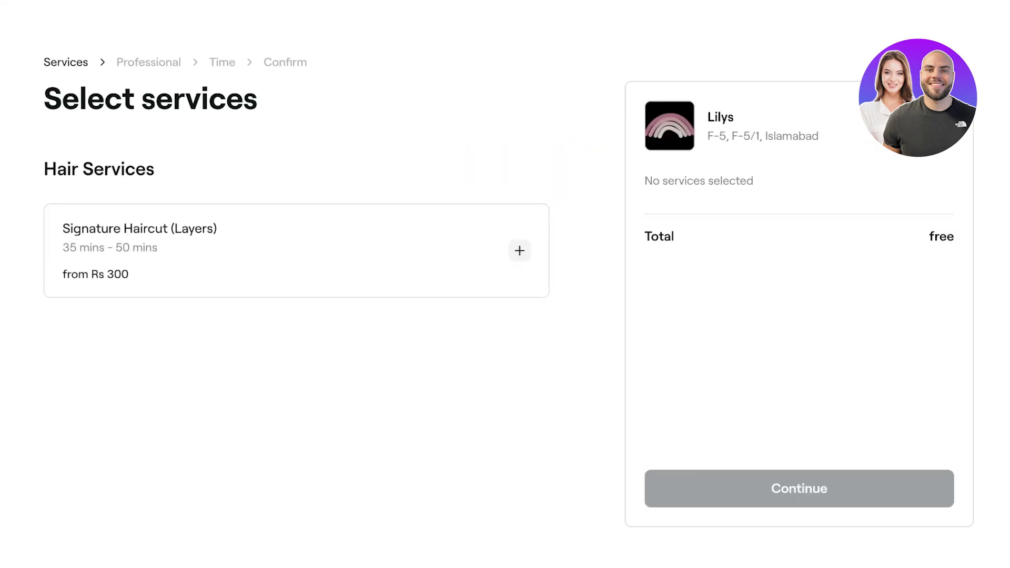
click(519, 251)
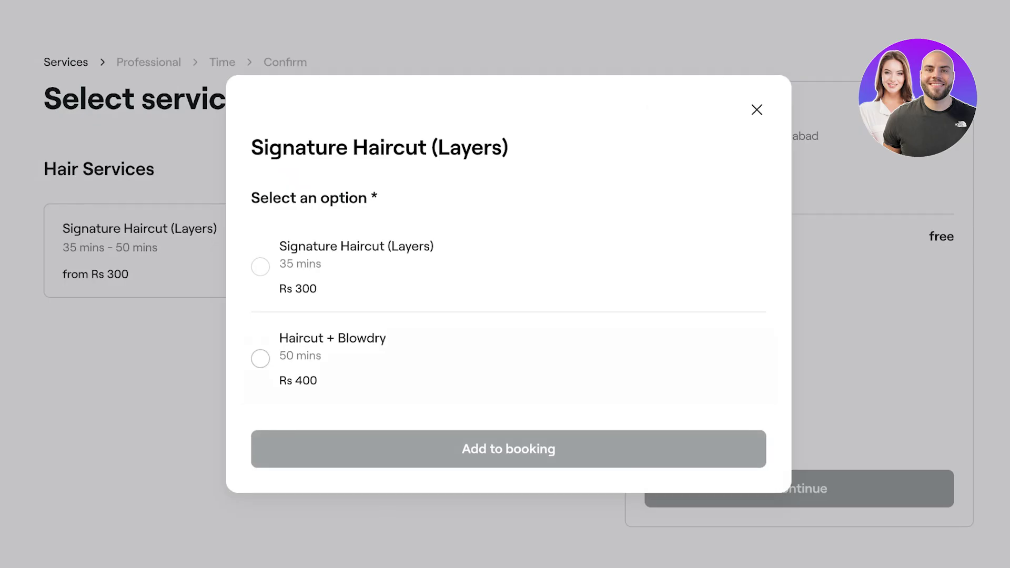
click(261, 358)
click(508, 449)
click(799, 488)
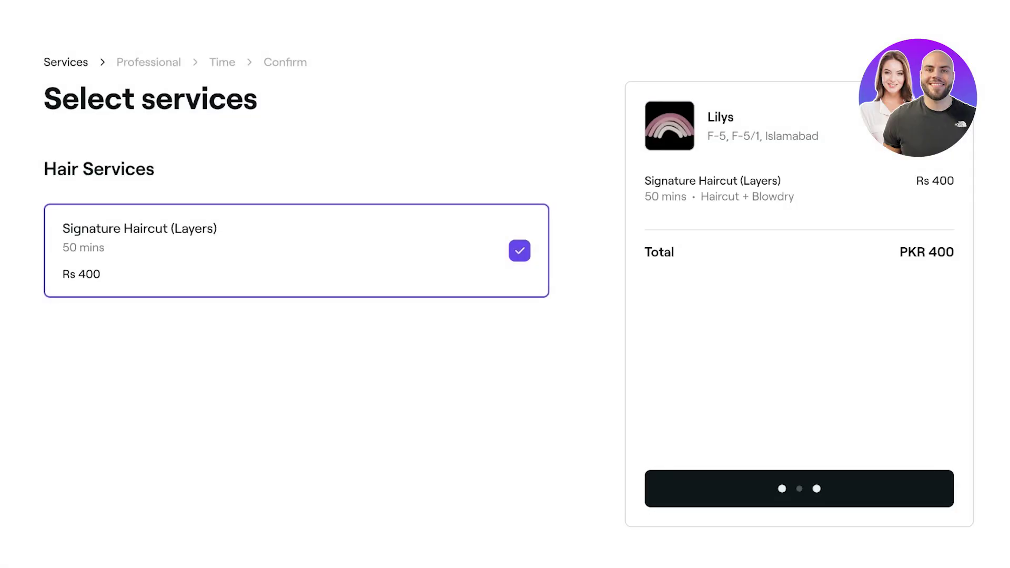